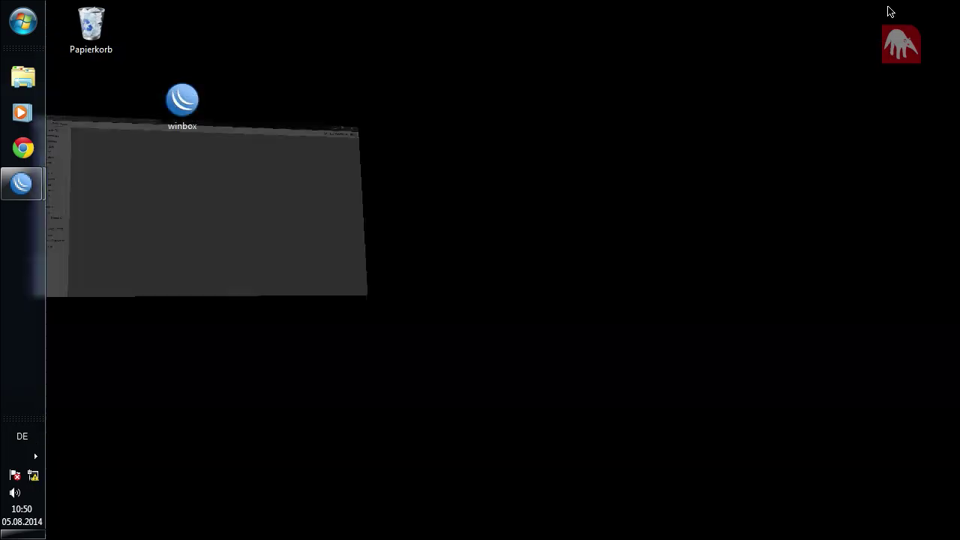
- Launch the WinBox loader and set the connection address to 192.168.100.201
double_click(175, 105)
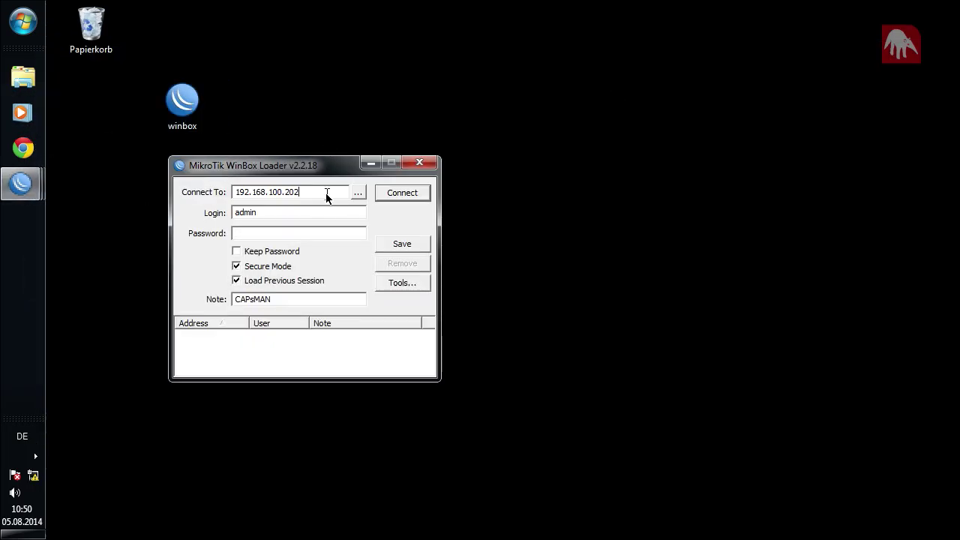
key("BackSpace")
type("1")
key("Tab")
key("Tab")
- In the CAP2 router session at 192.168.100.202, schedule the wireless-fp package to be enabled and close the package list
mouse_move(21, 183)
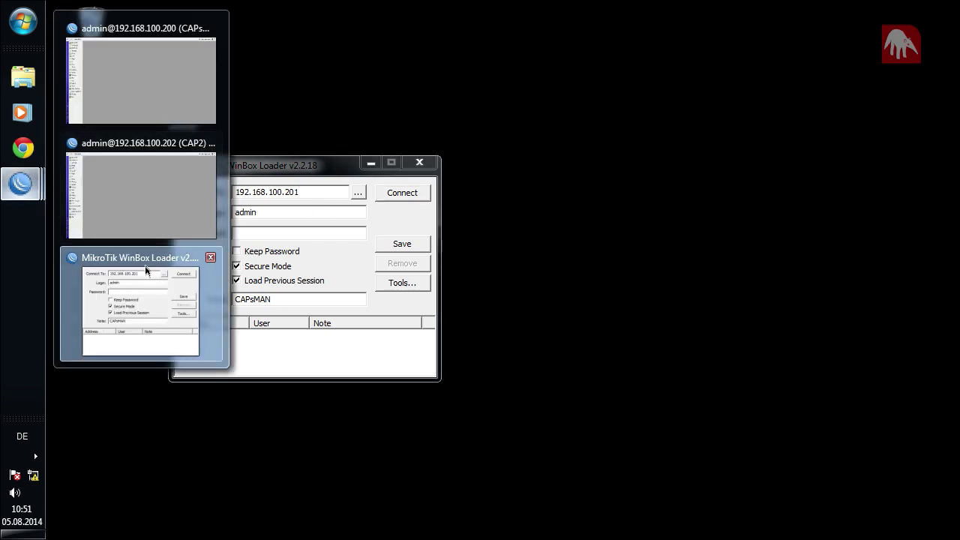
left_click(150, 189)
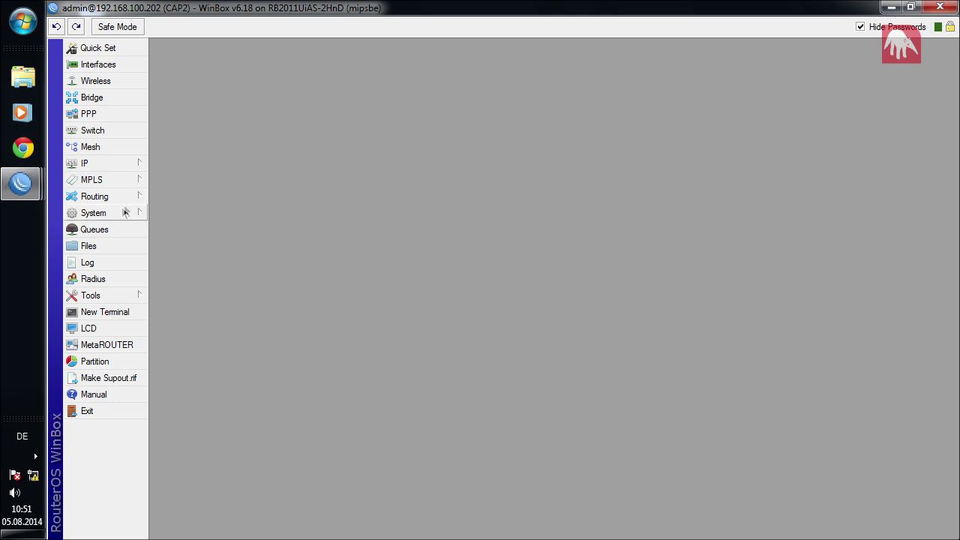
left_click(124, 212)
left_click(198, 298)
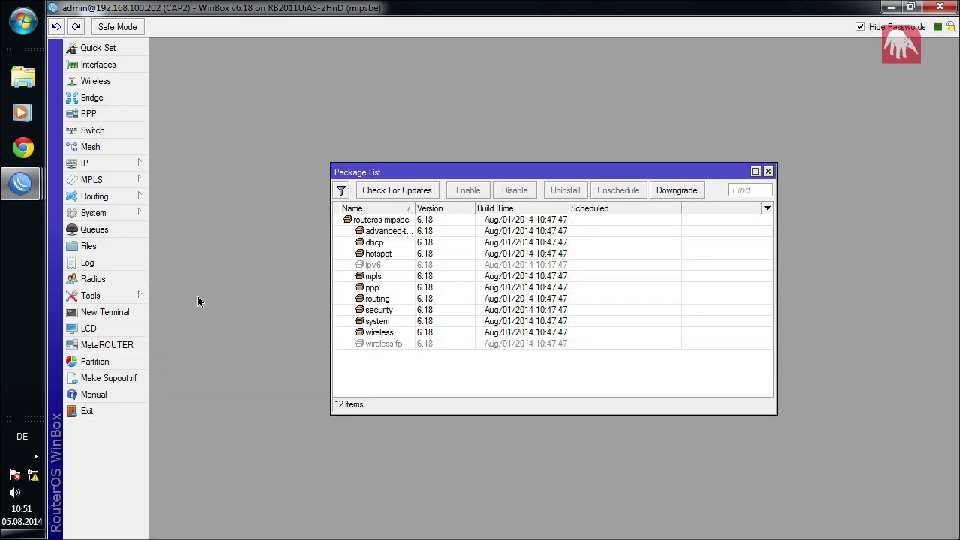
left_click(443, 345)
left_click(472, 191)
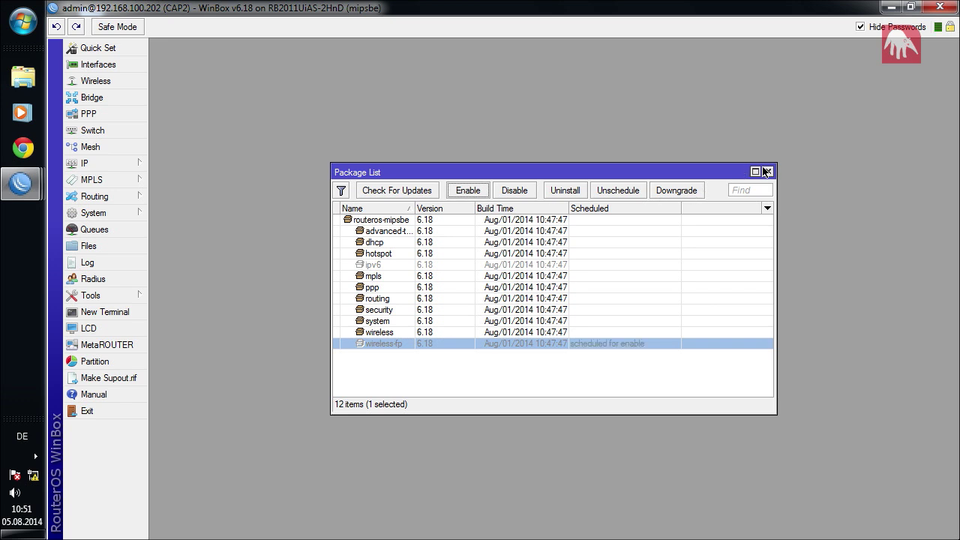
left_click(767, 171)
- Reboot the CAP2 router and dismiss the disconnection notice
left_click(105, 210)
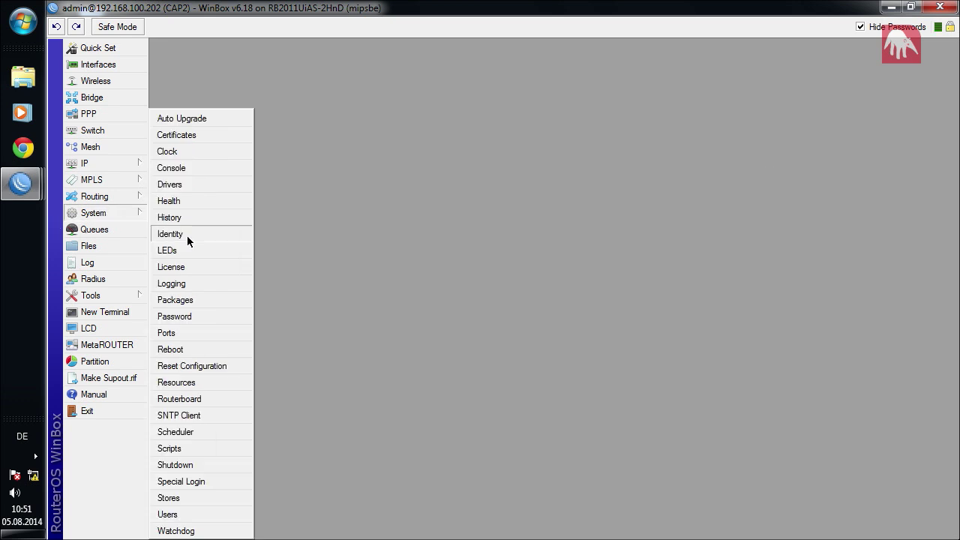
left_click(179, 349)
left_click(457, 294)
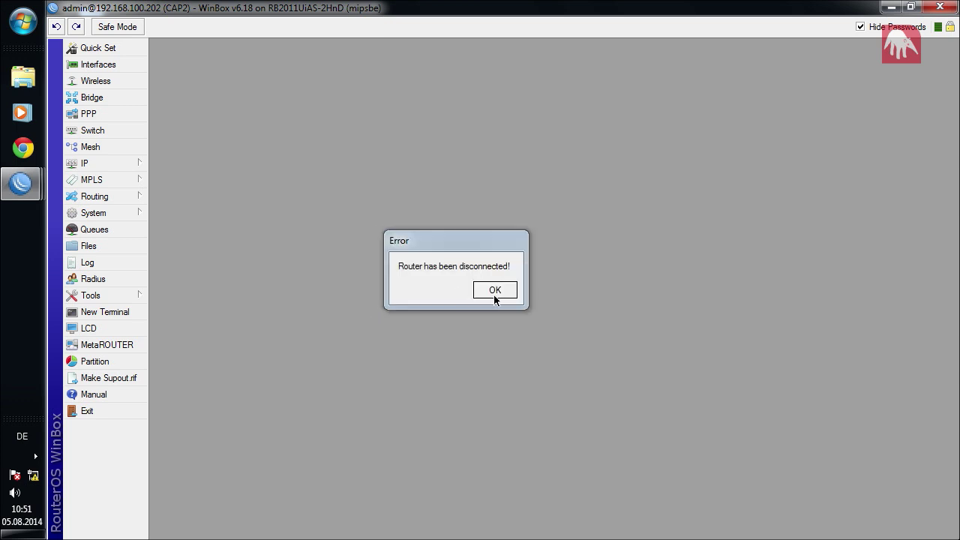
left_click(494, 294)
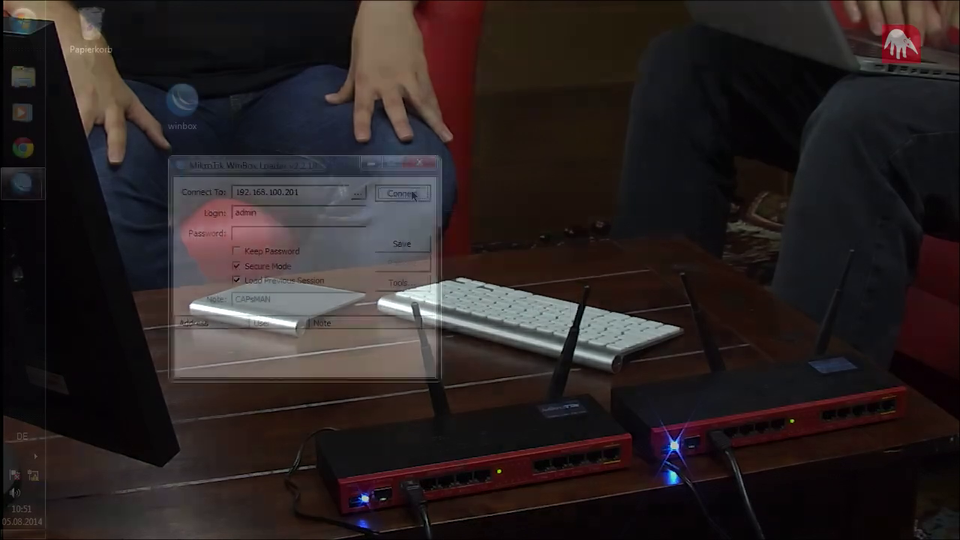
- Connect to the CAP1 router at 192.168.100.201, maximize its session window and open its wireless interface list
left_click(412, 194)
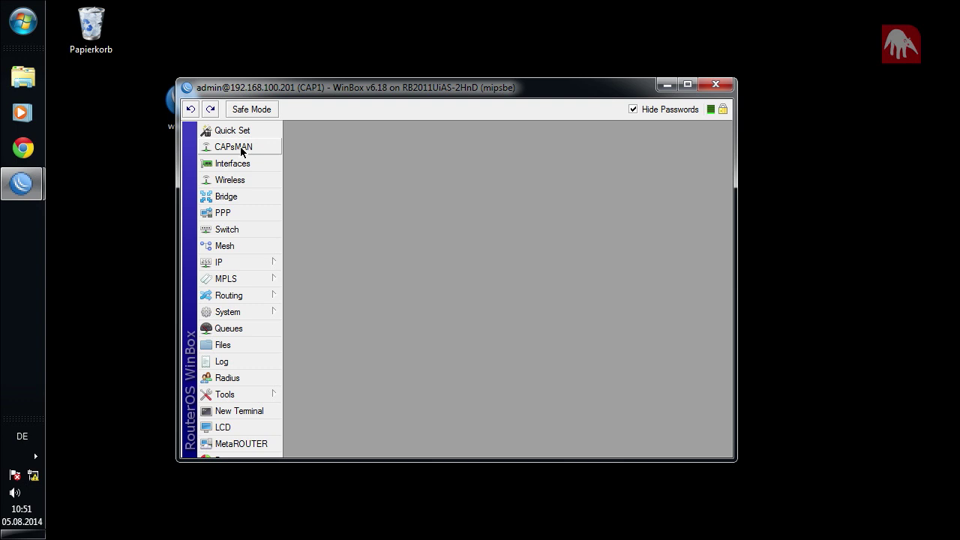
left_click(688, 84)
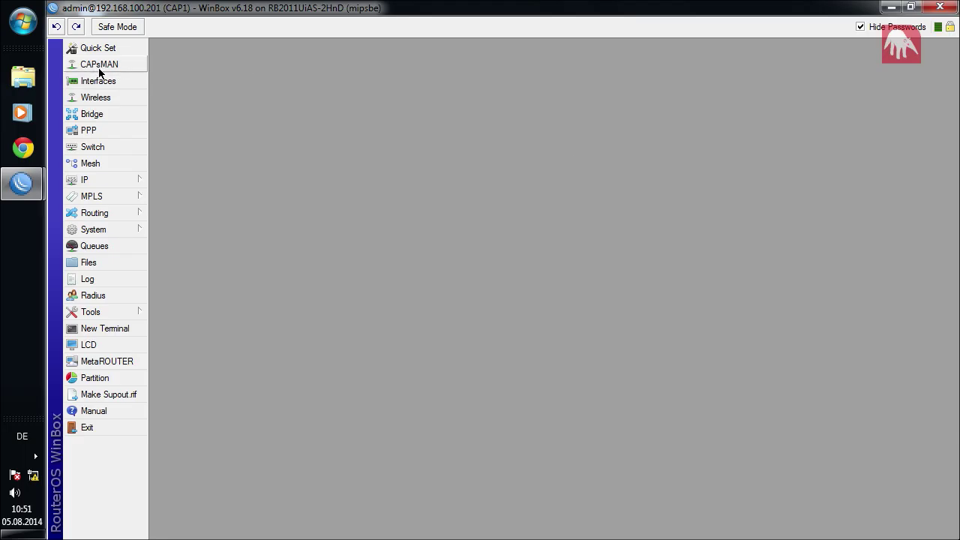
left_click(98, 98)
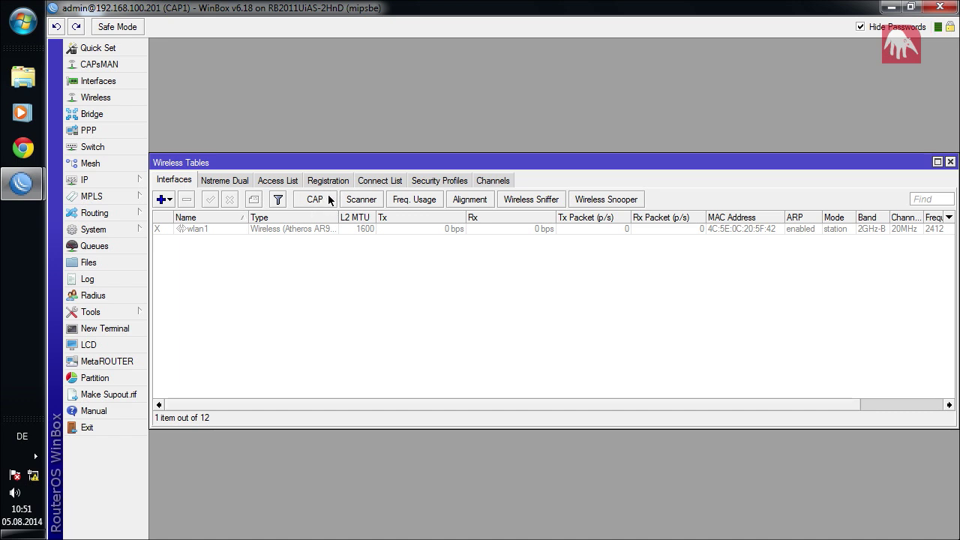
- View the CAPsMAN window on the CAP1 router and close it again
left_click(116, 66)
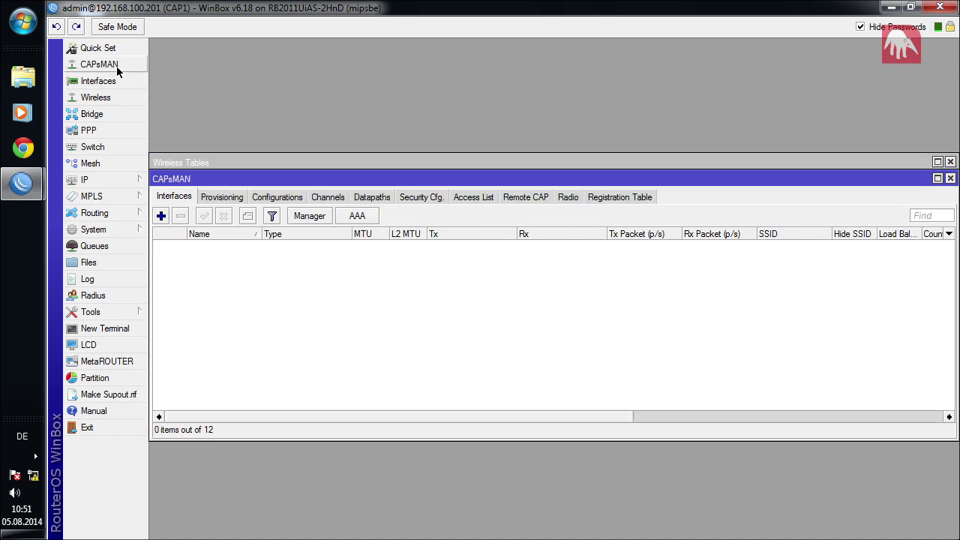
left_click_drag(220, 178, 171, 118)
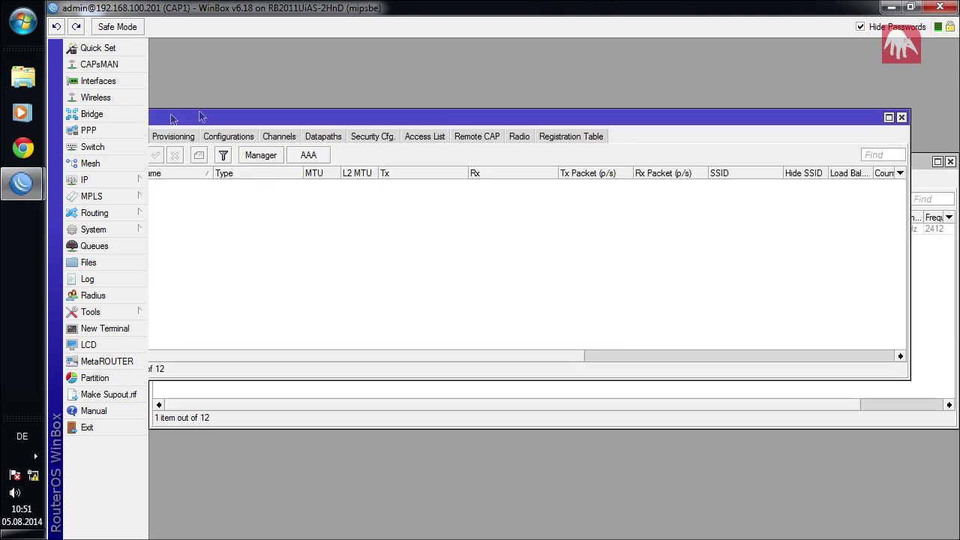
left_click(902, 117)
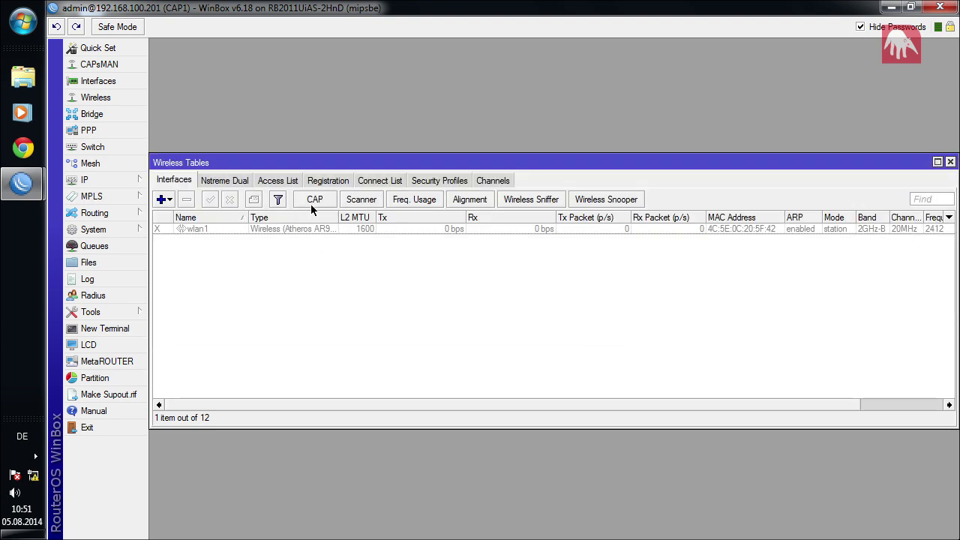
- Minimize the CAP1 session, connect through a new WinBox loader to the CAP2 router at 192.168.100.202 and maximize its window
left_click(891, 7)
double_click(199, 112)
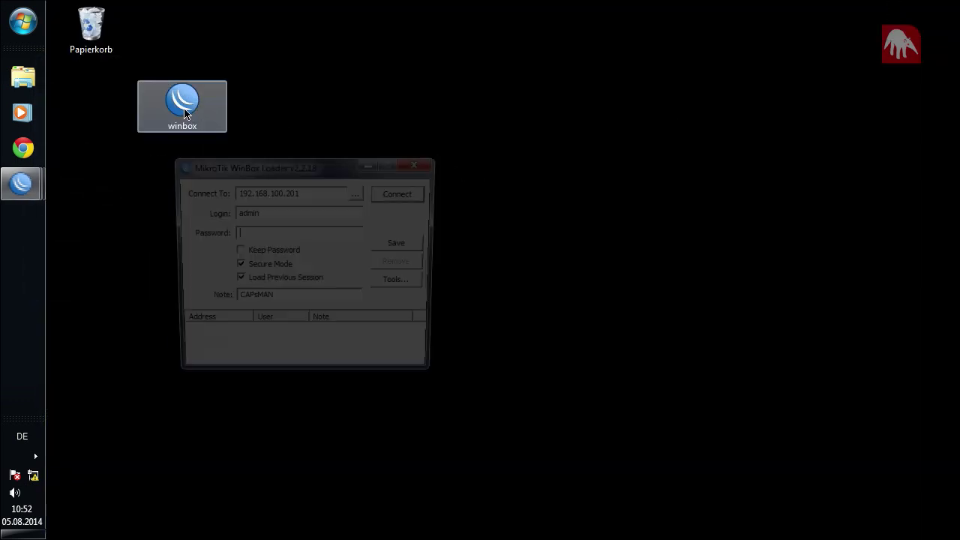
left_click(341, 193)
key("BackSpace")
type("2")
left_click(396, 196)
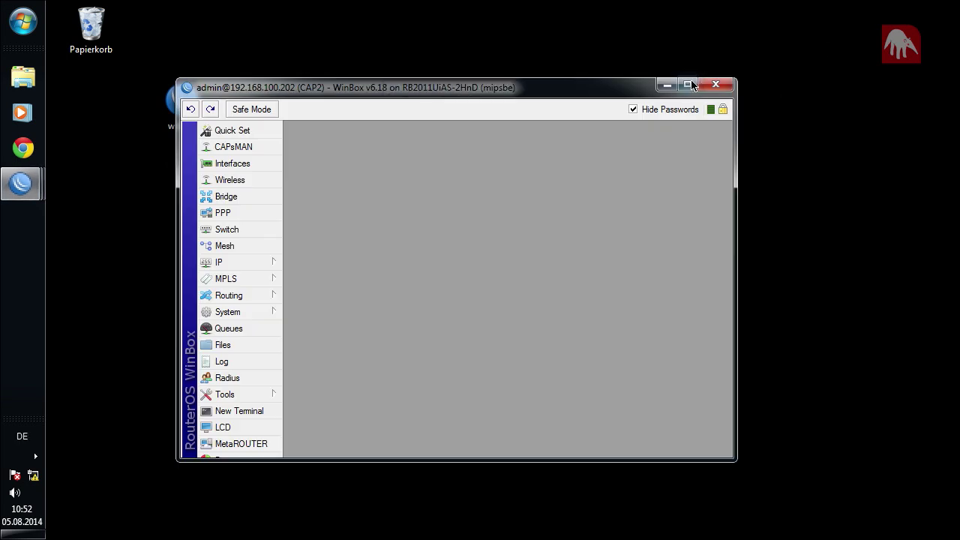
left_click(687, 85)
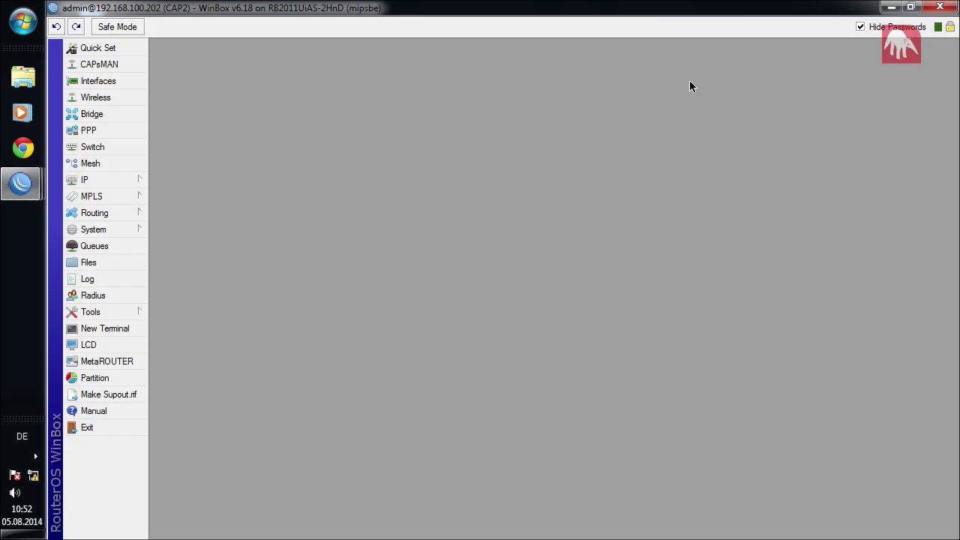
- In the CAPsMAN router session at 192.168.100.200, enable the CAPs Manager with Certificate and CA Certificate set to auto and apply
left_click(8, 183)
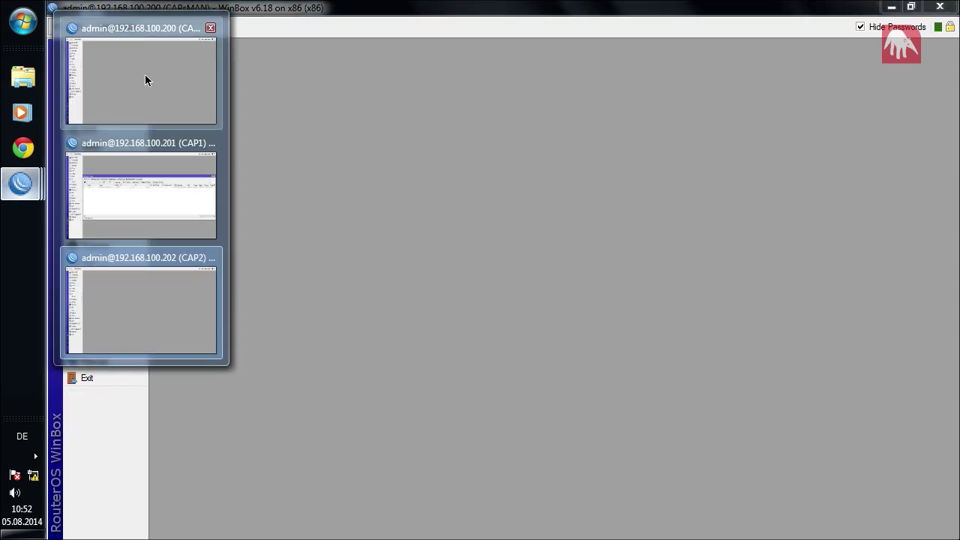
left_click(146, 81)
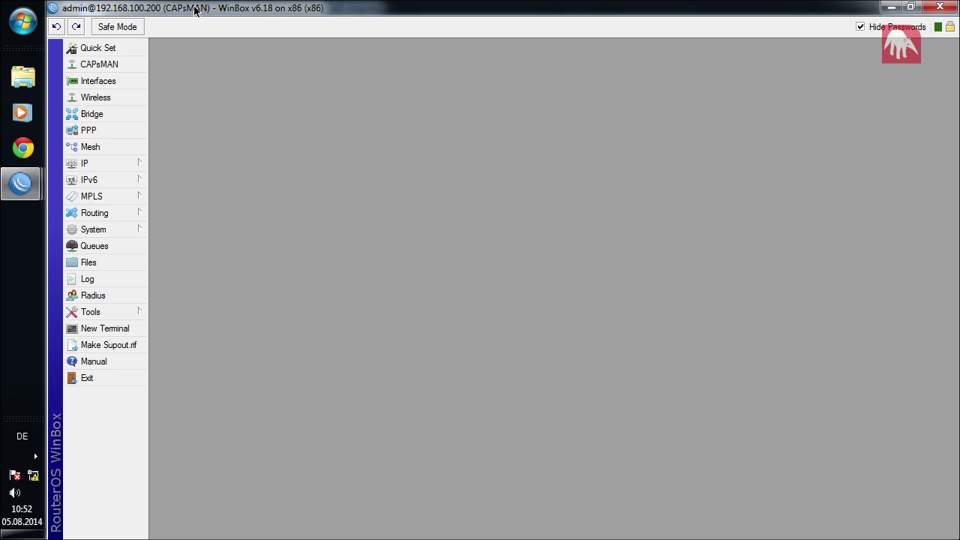
left_click(94, 66)
left_click(335, 162)
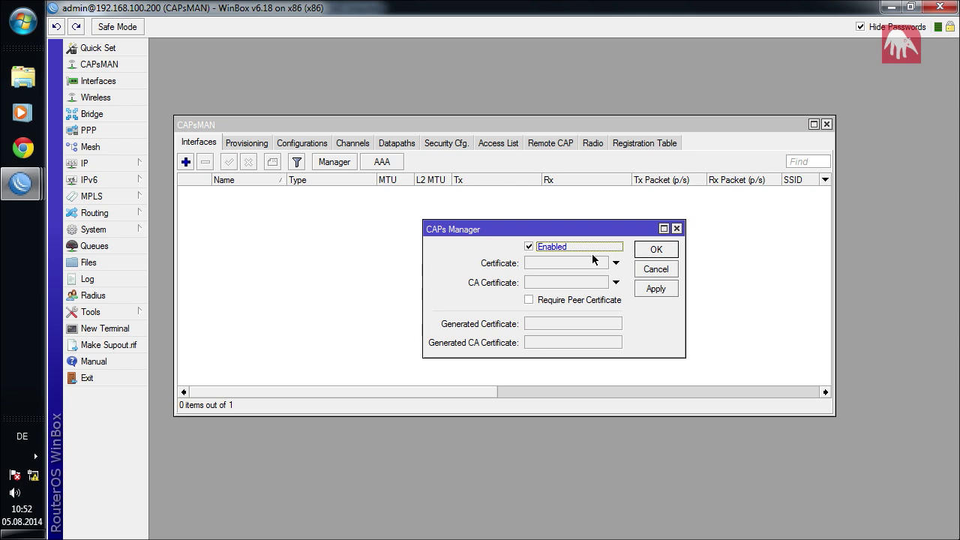
left_click(593, 261)
left_click(594, 284)
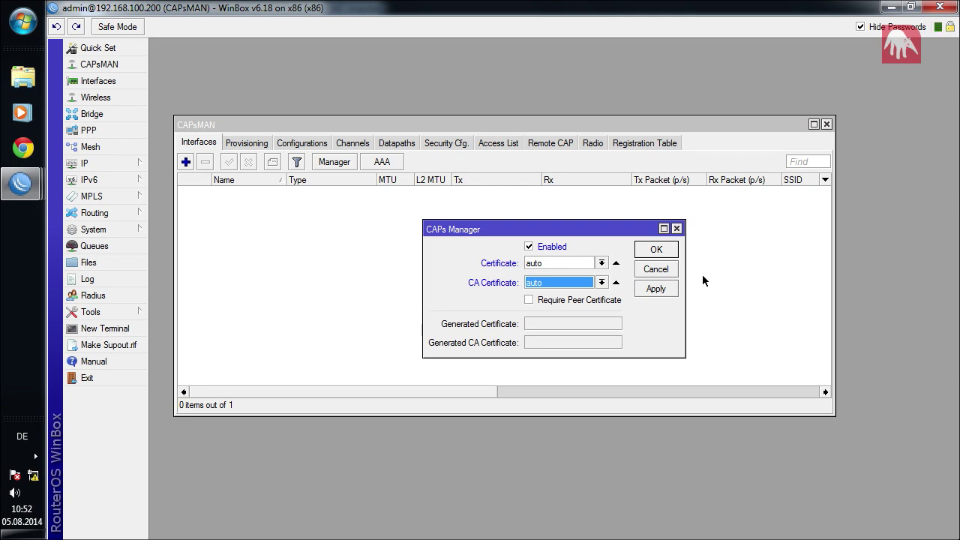
left_click(665, 290)
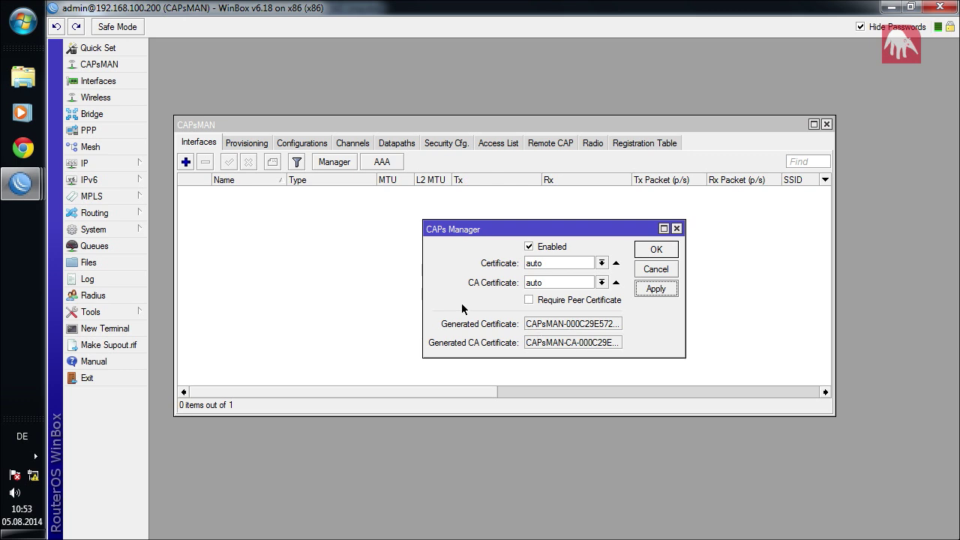
- Examine the generated CAPsMAN and CA certificates in the system certificate list, then close the list and the CAPs Manager settings
left_click(95, 229)
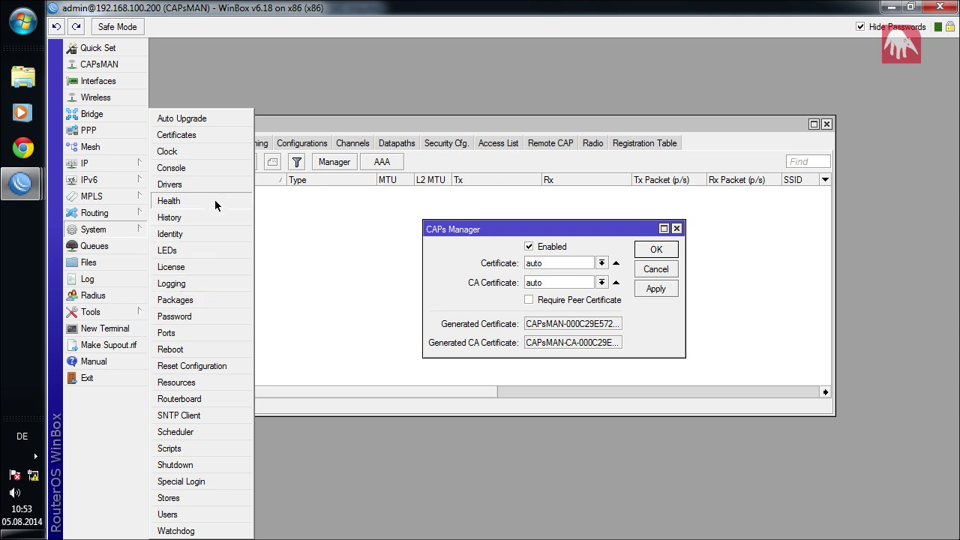
left_click(217, 138)
left_click(342, 228)
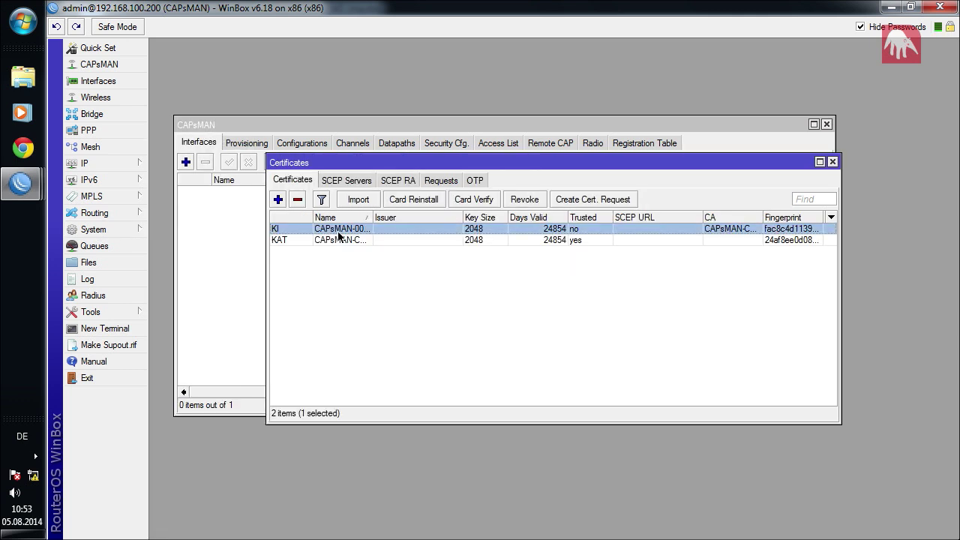
left_click(335, 240)
left_click(347, 231)
left_click_drag(374, 217, 386, 218)
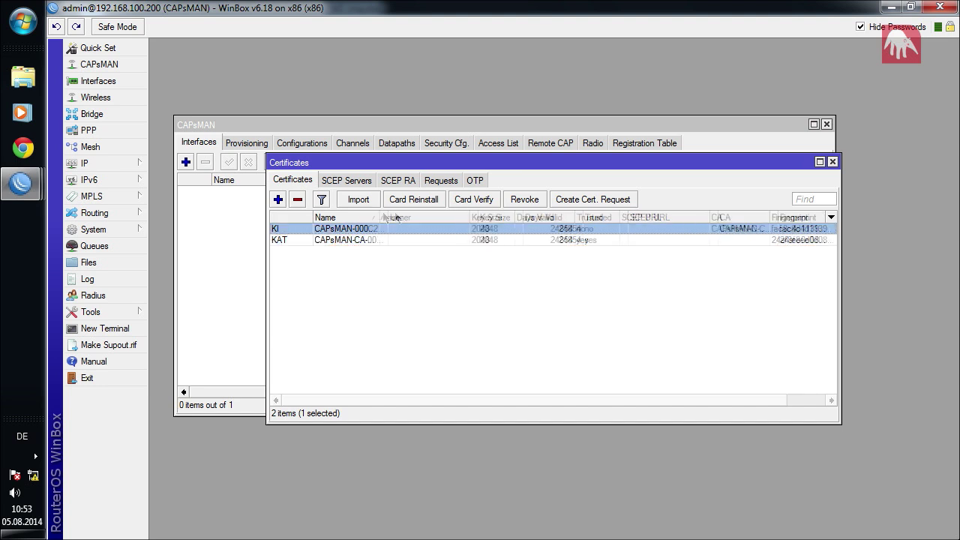
left_click(361, 241)
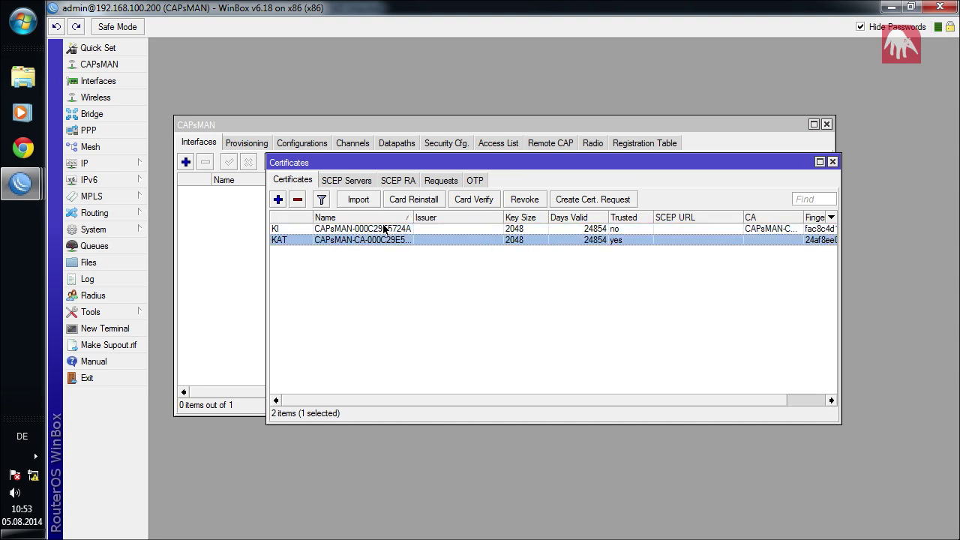
left_click(382, 229)
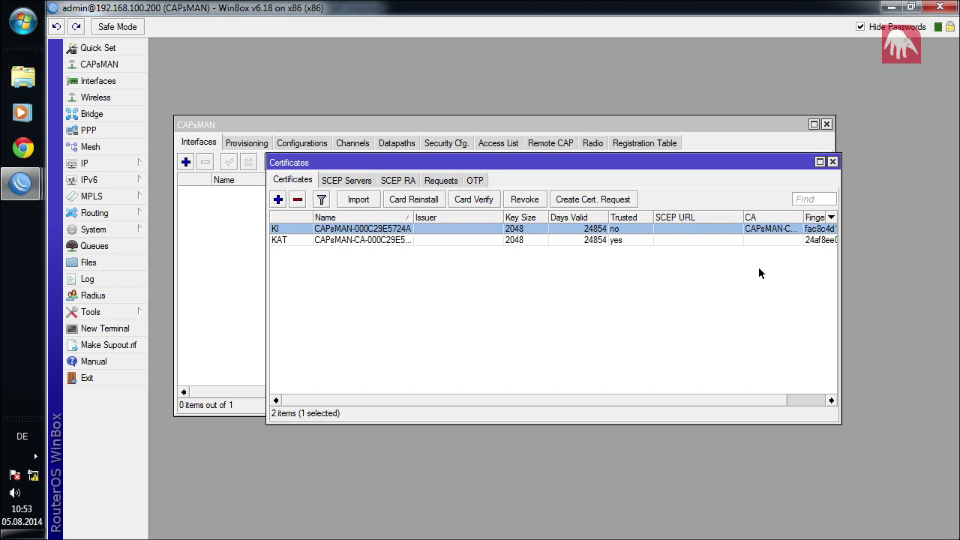
left_click(832, 162)
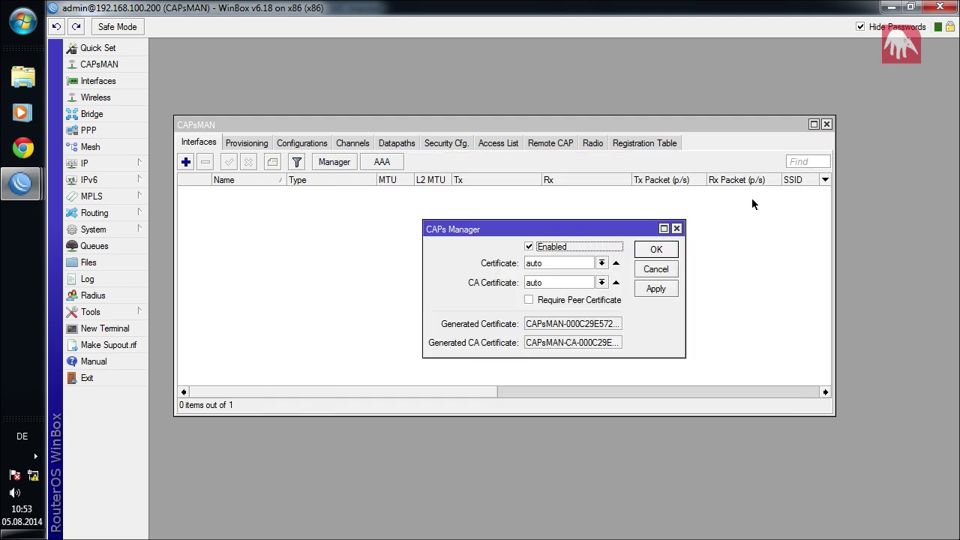
left_click(667, 250)
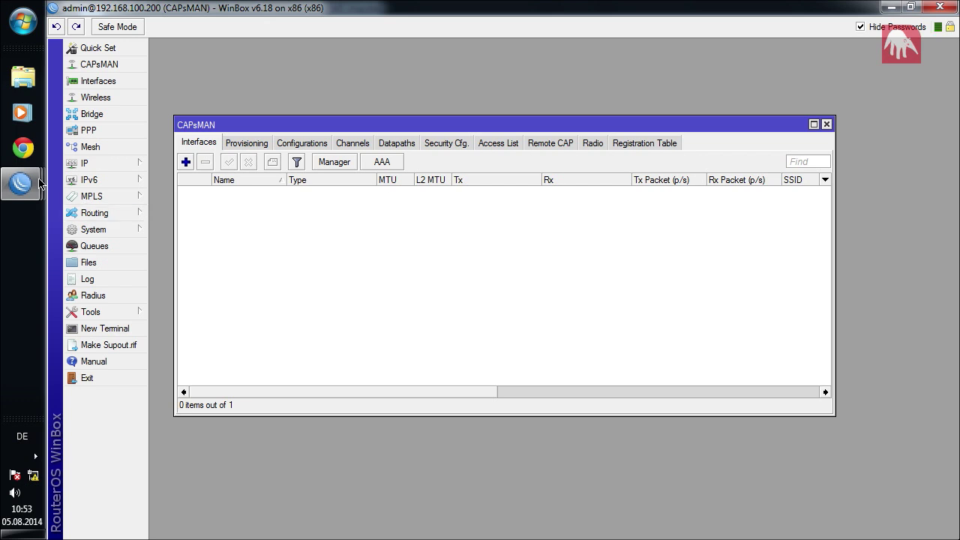
- In the CAP1 router session, enable CAP mode for interface wlan1 and set its certificate option to request
mouse_move(20, 184)
left_click(180, 188)
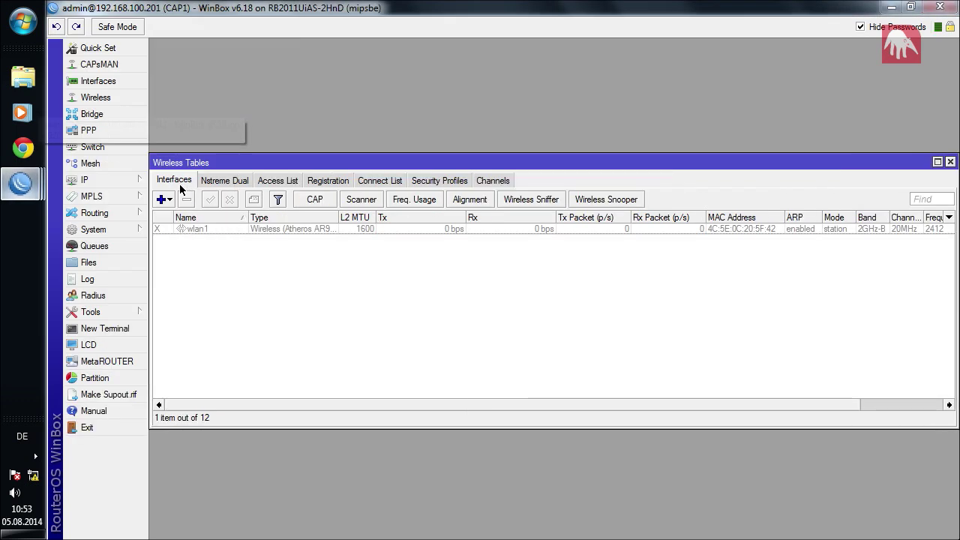
left_click(323, 200)
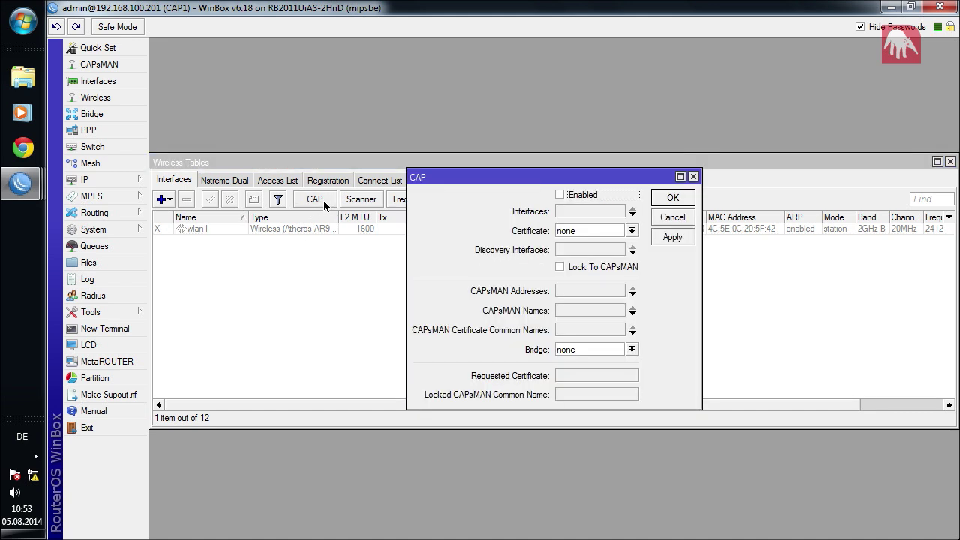
left_click(581, 195)
left_click(621, 213)
left_click(620, 223)
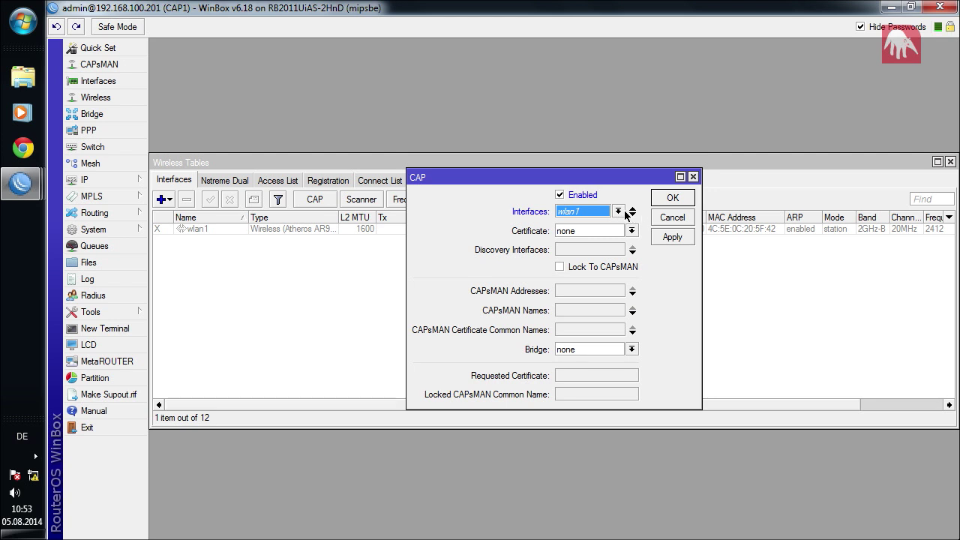
left_click(618, 212)
left_click(611, 223)
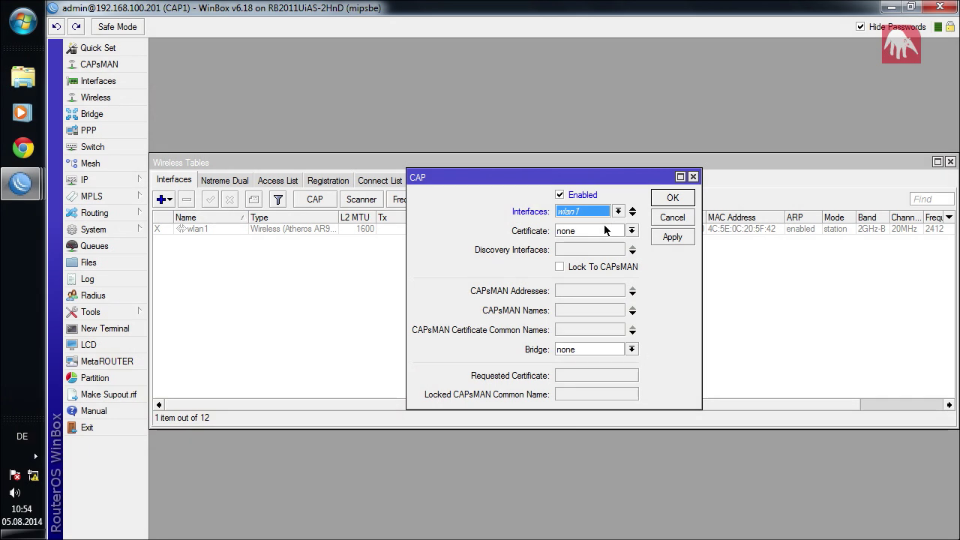
left_click(606, 230)
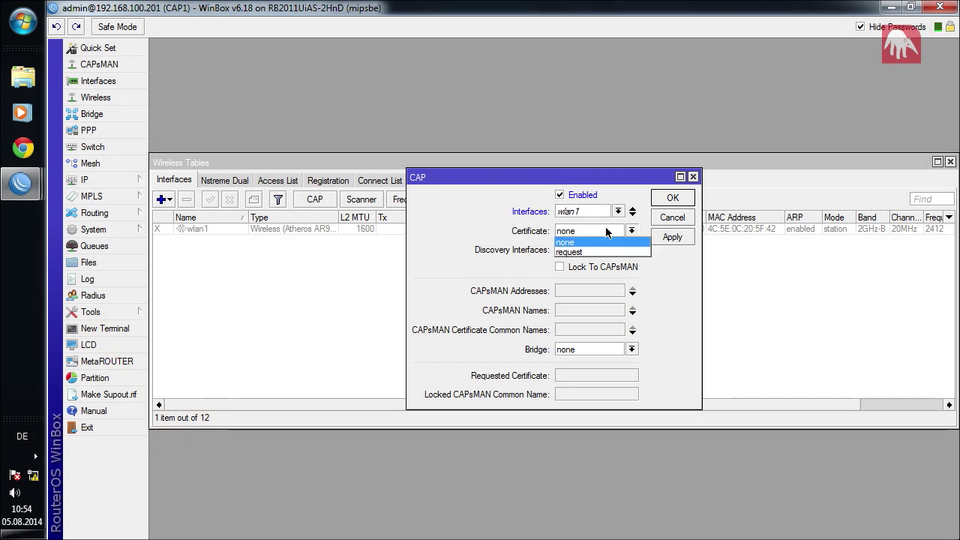
left_click(596, 252)
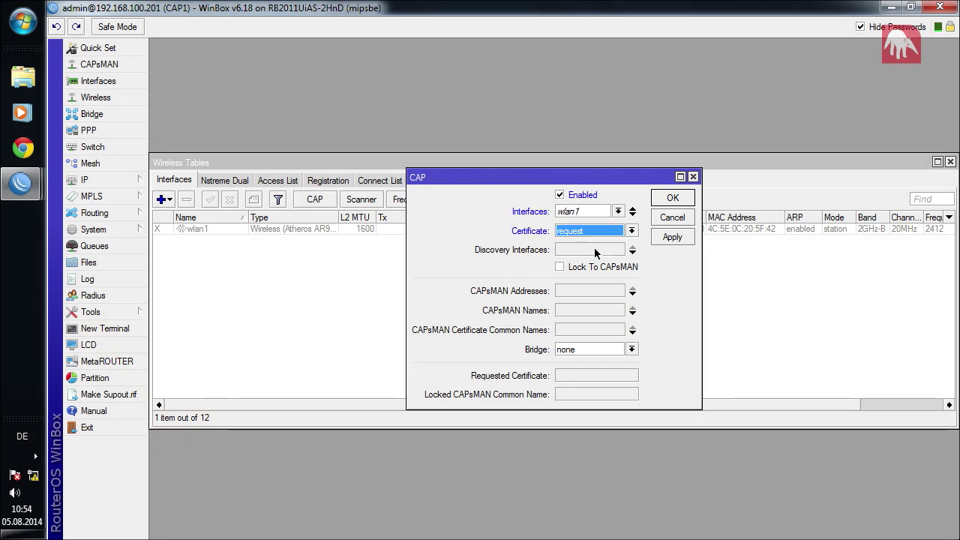
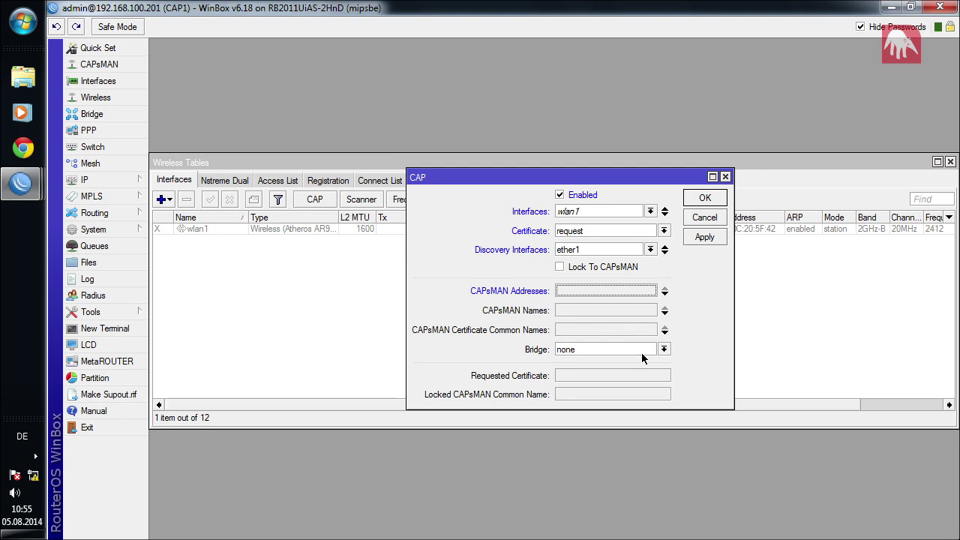
- Apply and confirm CAP1's CAP settings with ether1 as the discovery interface, and review the router's log
left_click(704, 237)
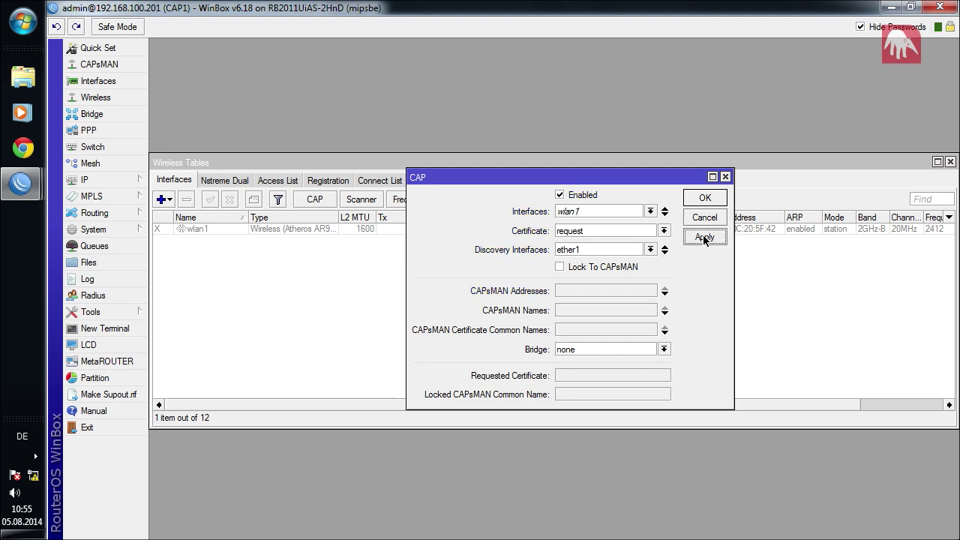
left_click(715, 199)
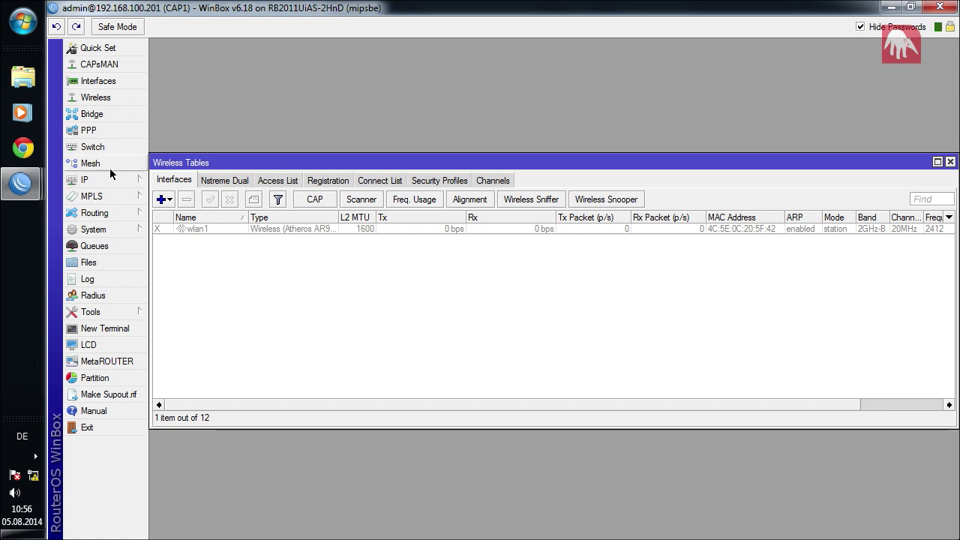
left_click(118, 279)
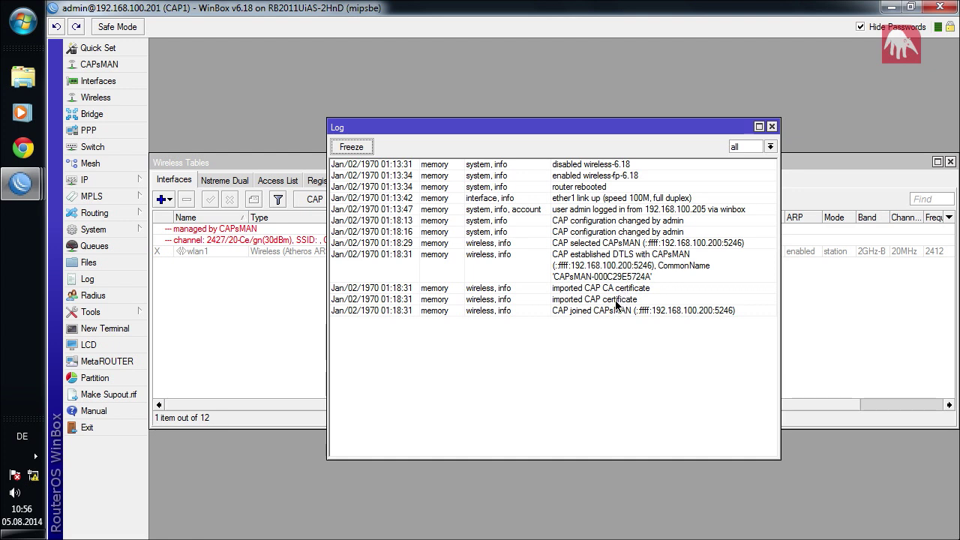
- Try to rename CAP1's wireless interface wlan1 to wlan1dd, then close its settings without changes
left_click(304, 283)
left_click(327, 252)
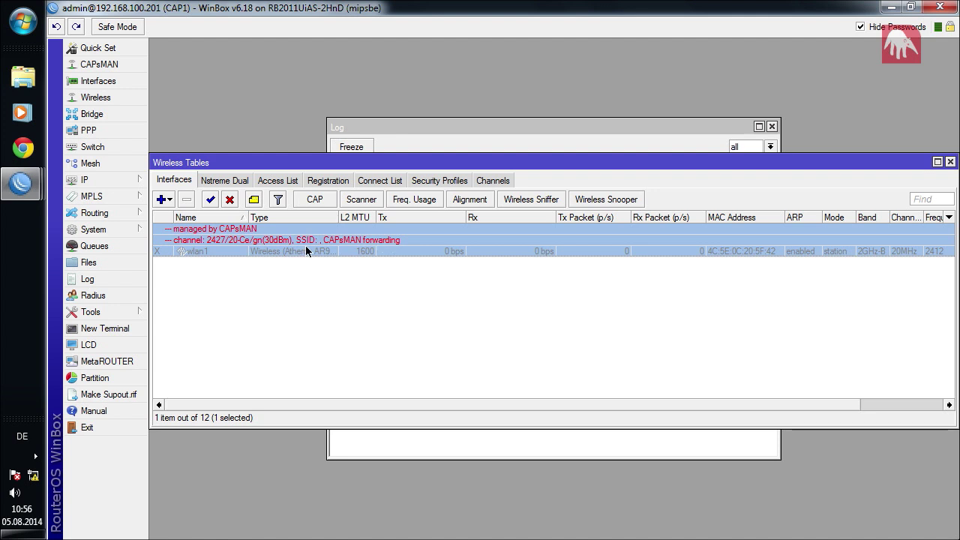
double_click(331, 246)
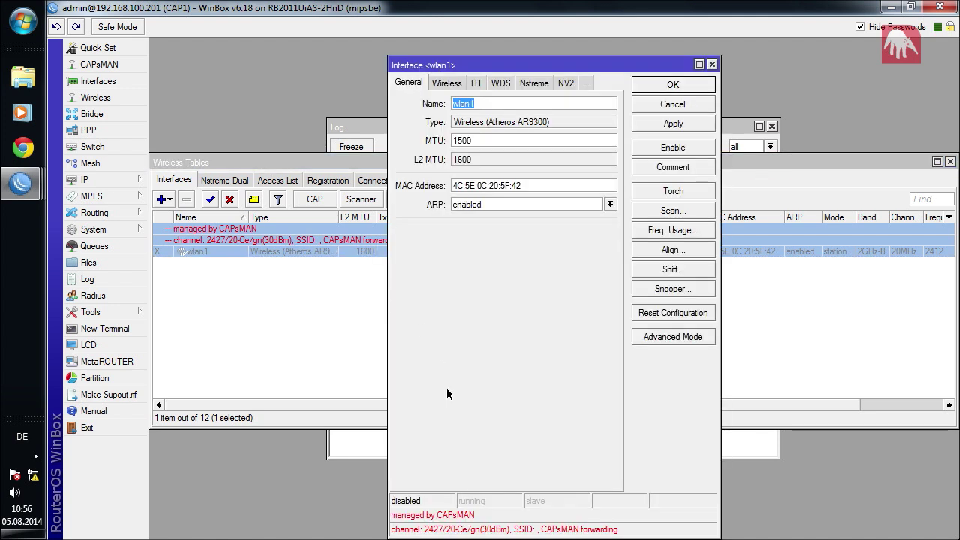
left_click(545, 102)
type("dd")
left_click(666, 86)
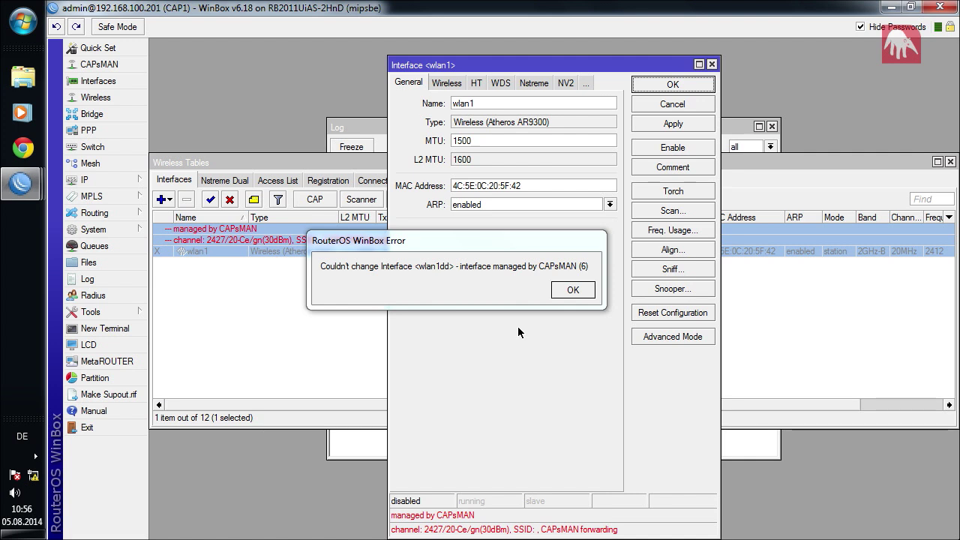
left_click(572, 289)
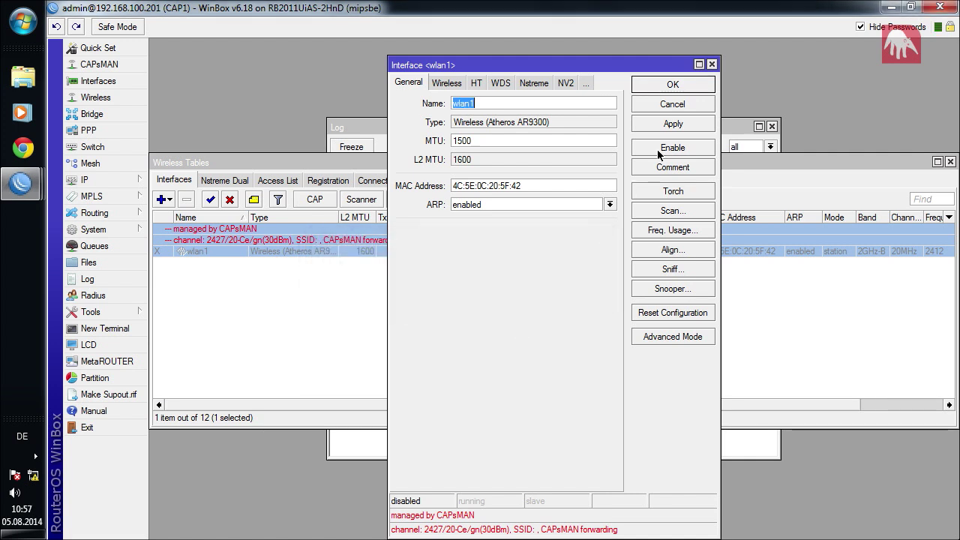
left_click(675, 104)
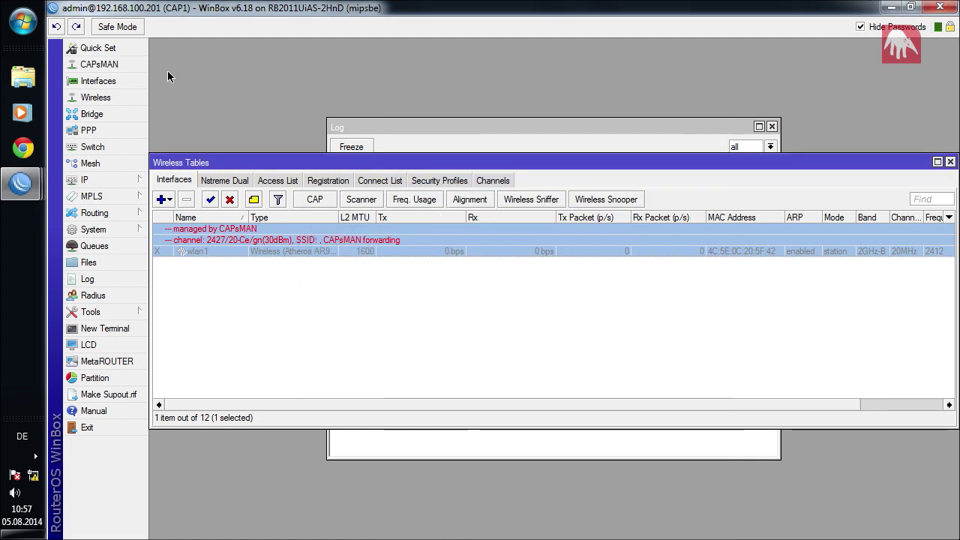
- Inspect wlan1 in CAP1's interface list, then switch to the CAPsMAN session and view the general settings of interface cap1
left_click(105, 81)
left_click(229, 381)
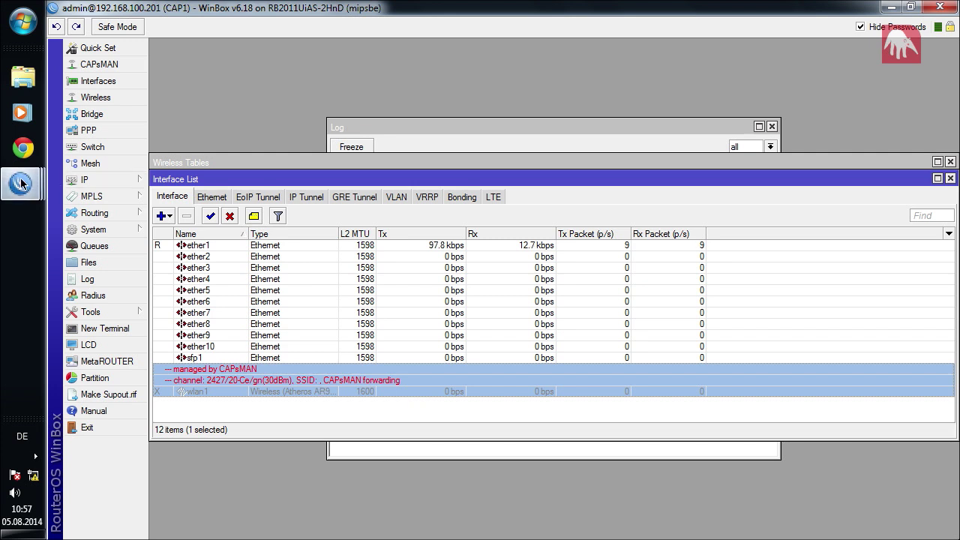
mouse_move(20, 183)
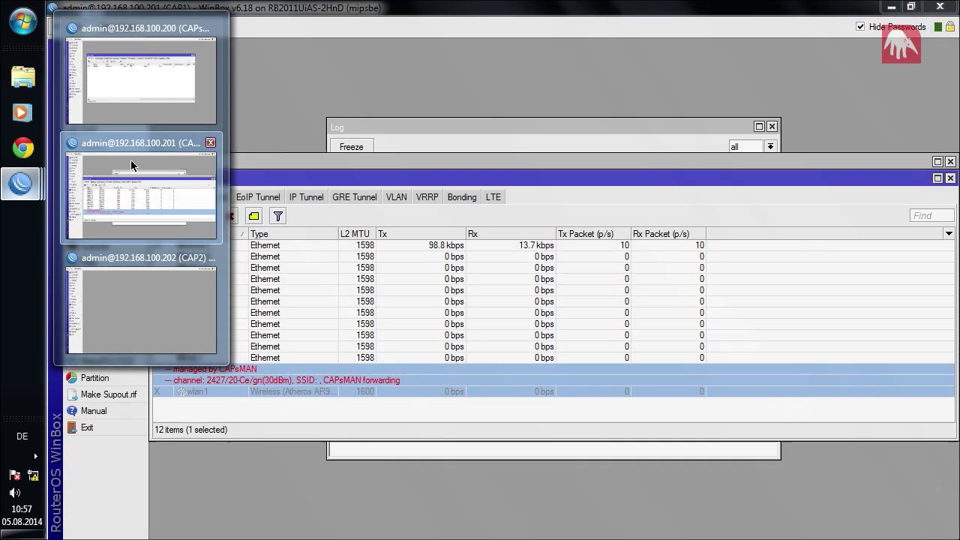
left_click(176, 63)
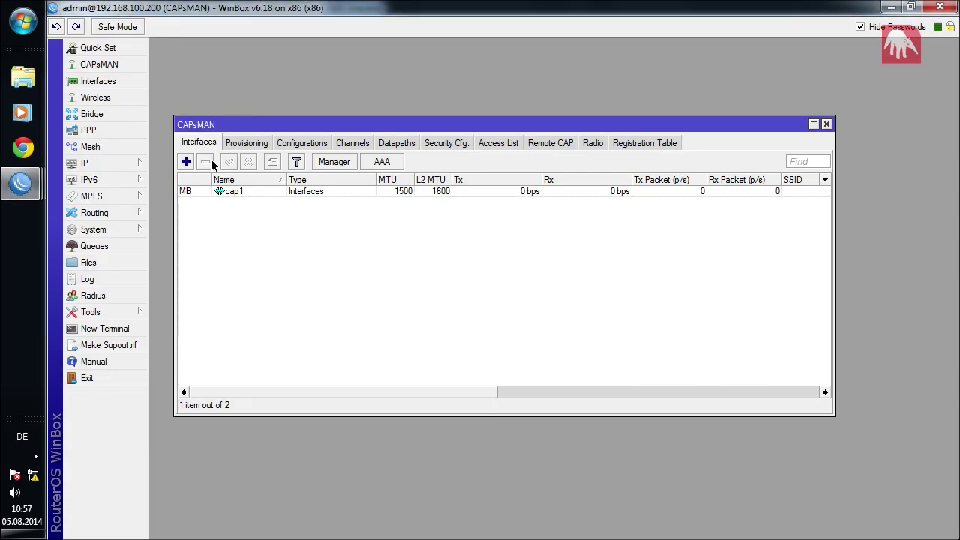
left_click(251, 192)
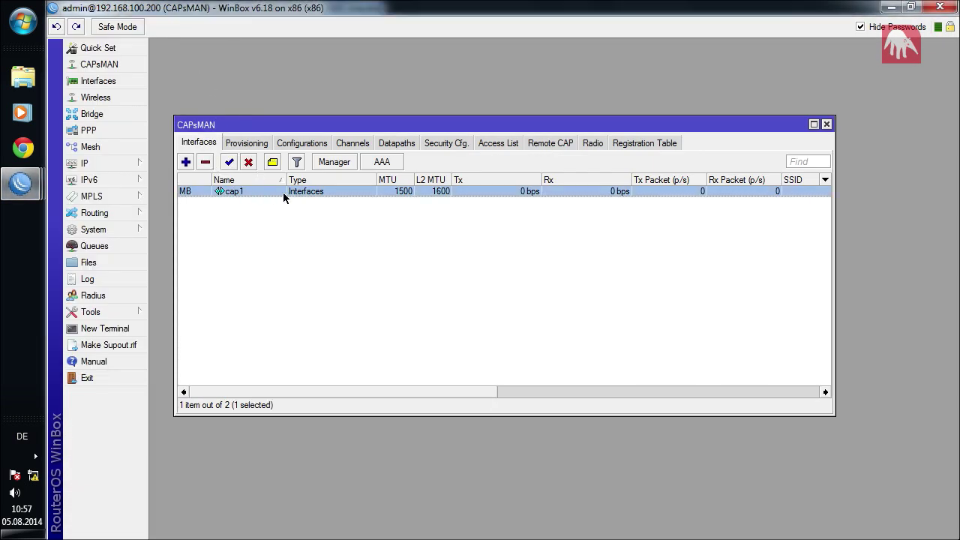
double_click(283, 192)
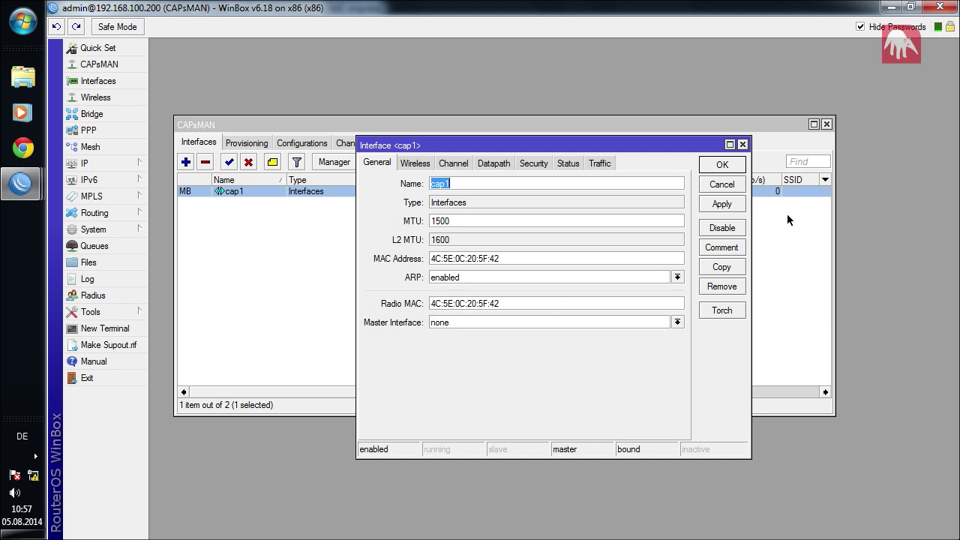
left_click(740, 184)
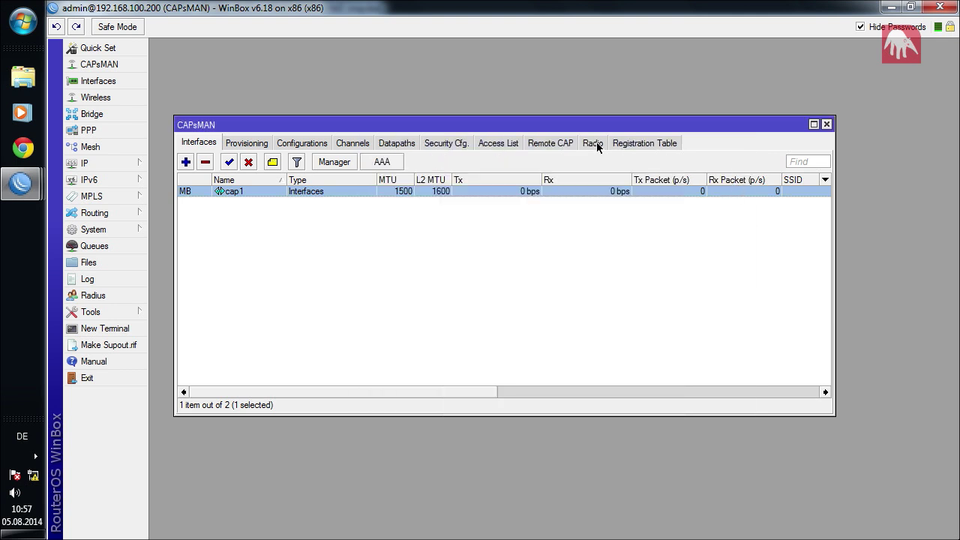
- Review the CAPsMAN radio list with the Remote AP Identity column widened, and examine cap1 in the router's interface list
left_click(594, 145)
left_click(313, 193)
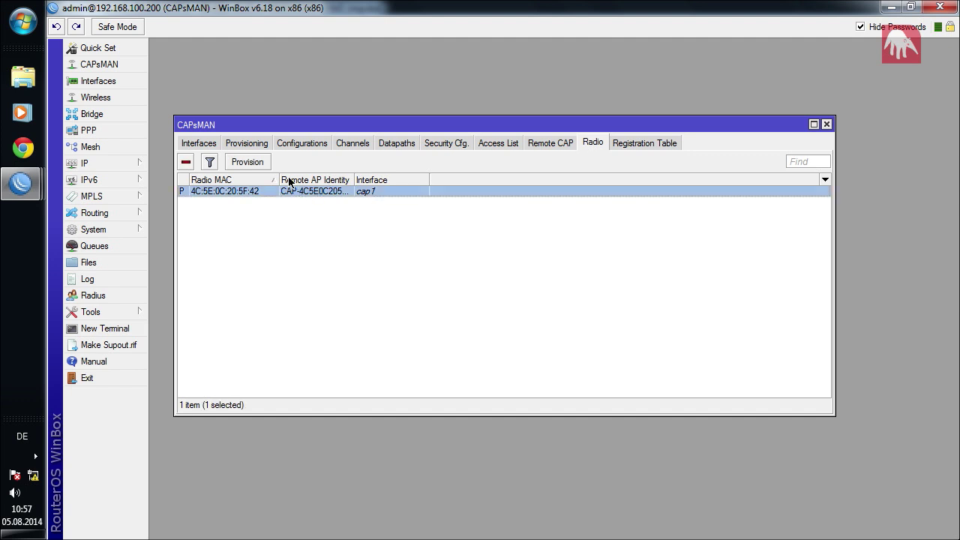
left_click_drag(354, 181, 380, 181)
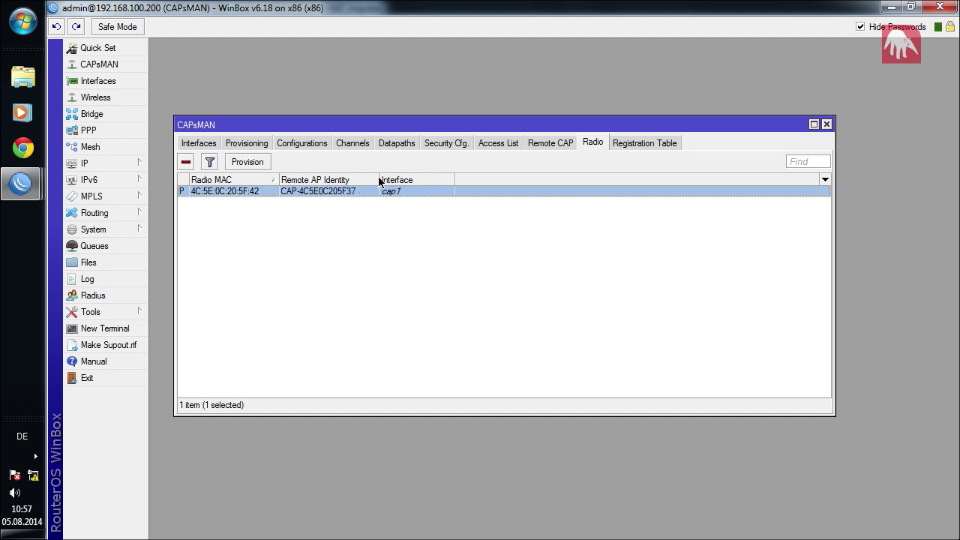
left_click(80, 78)
left_click(229, 232)
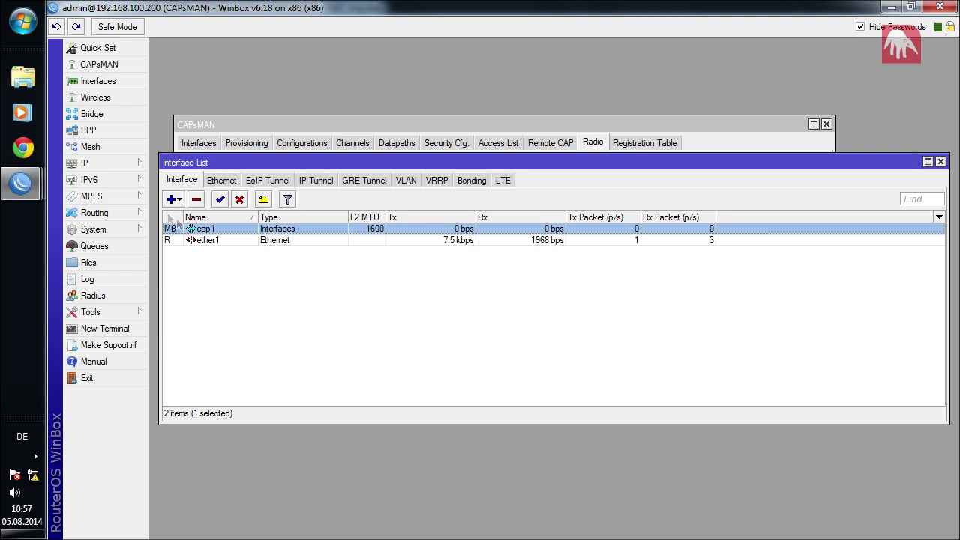
- In the CAP2 session, enable CAP mode for interface wlan1 and set its certificate option to request
mouse_move(28, 188)
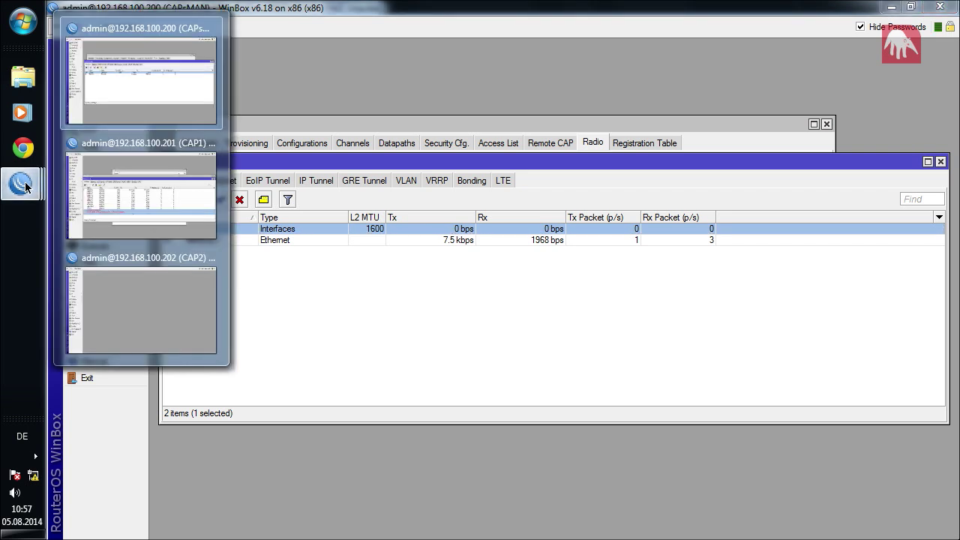
left_click(132, 278)
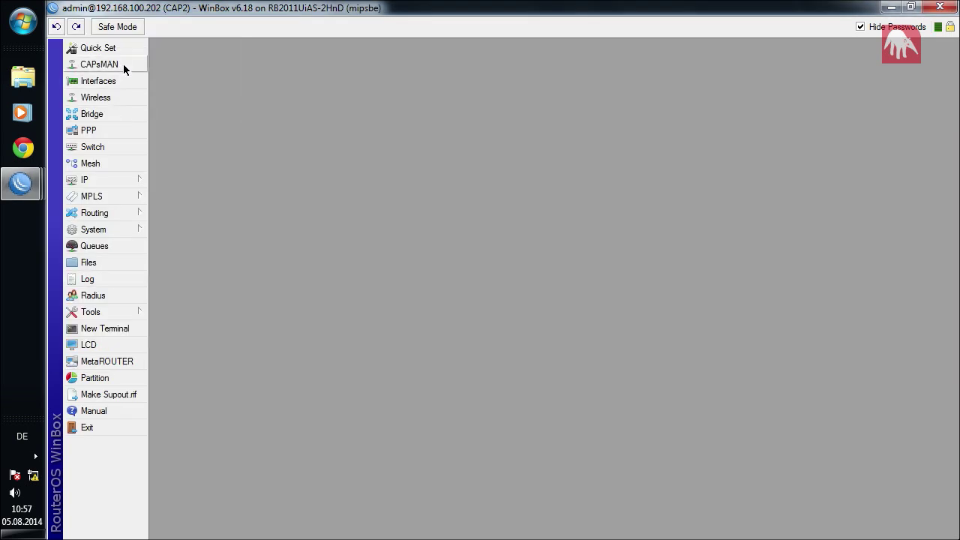
left_click(109, 97)
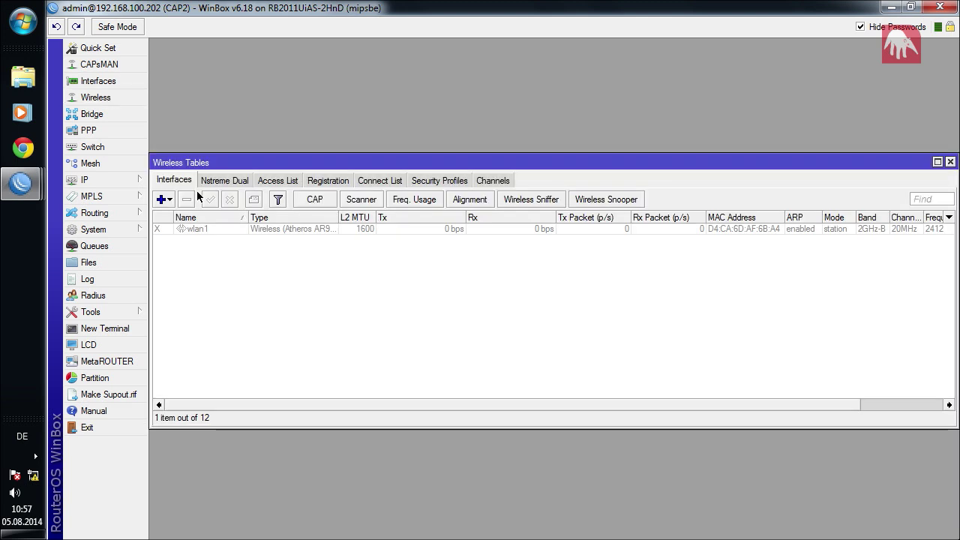
left_click(315, 203)
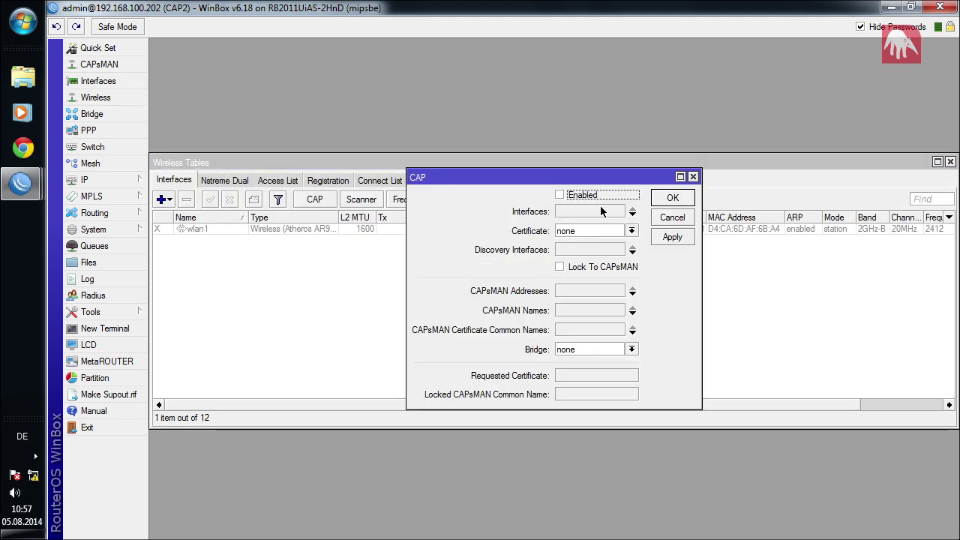
left_click(597, 211)
left_click(618, 211)
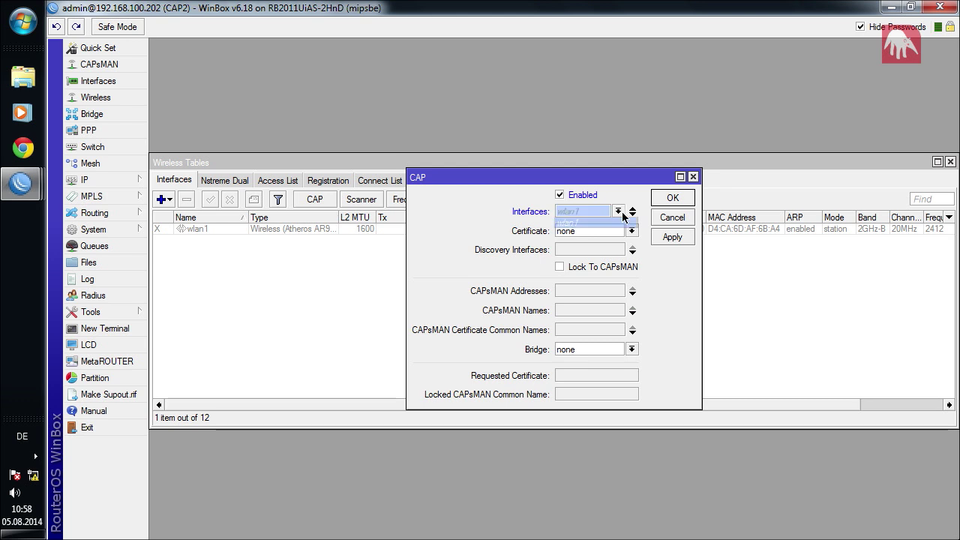
left_click(609, 223)
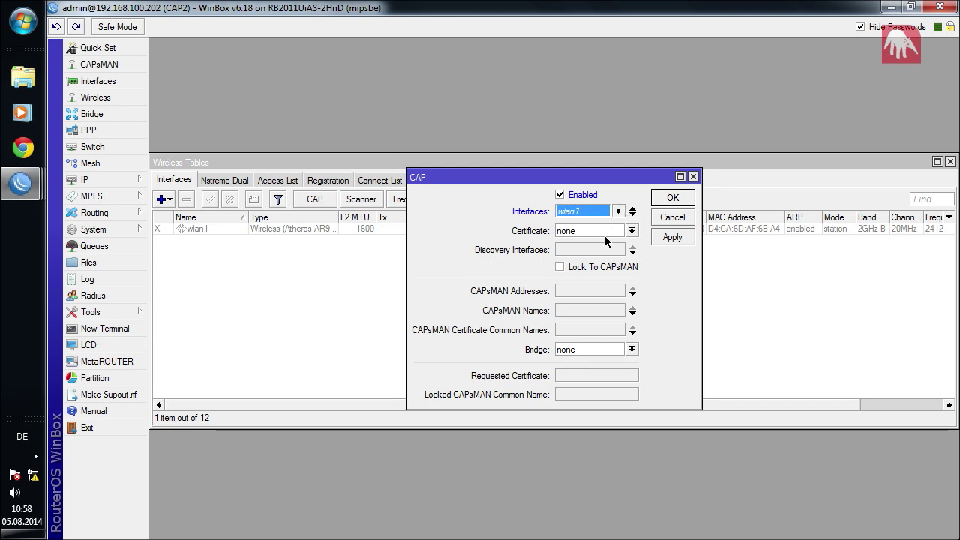
left_click(608, 232)
left_click(589, 252)
- Set CAP2's discovery interface to ether1, enable Lock To CAPsMAN and confirm the CAP settings
left_click(597, 249)
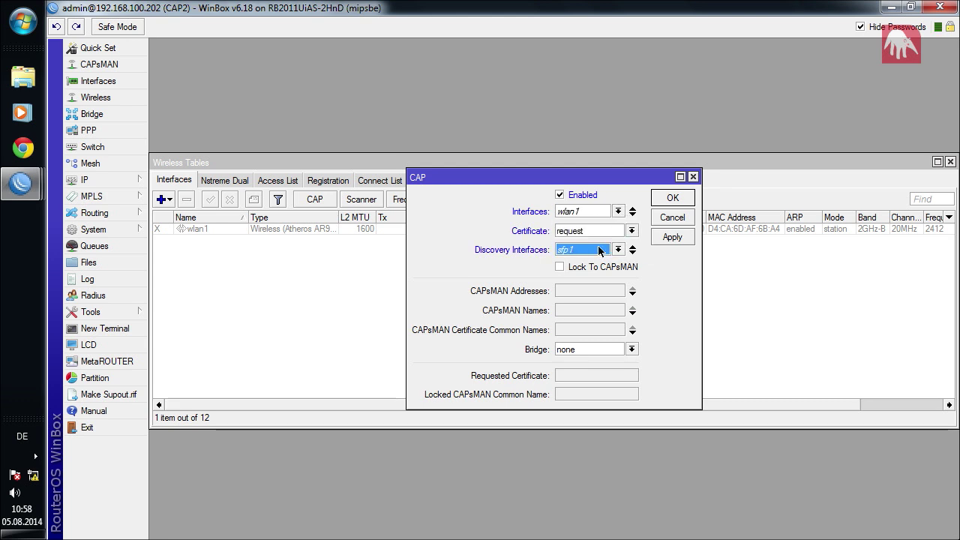
left_click(618, 251)
left_click(596, 261)
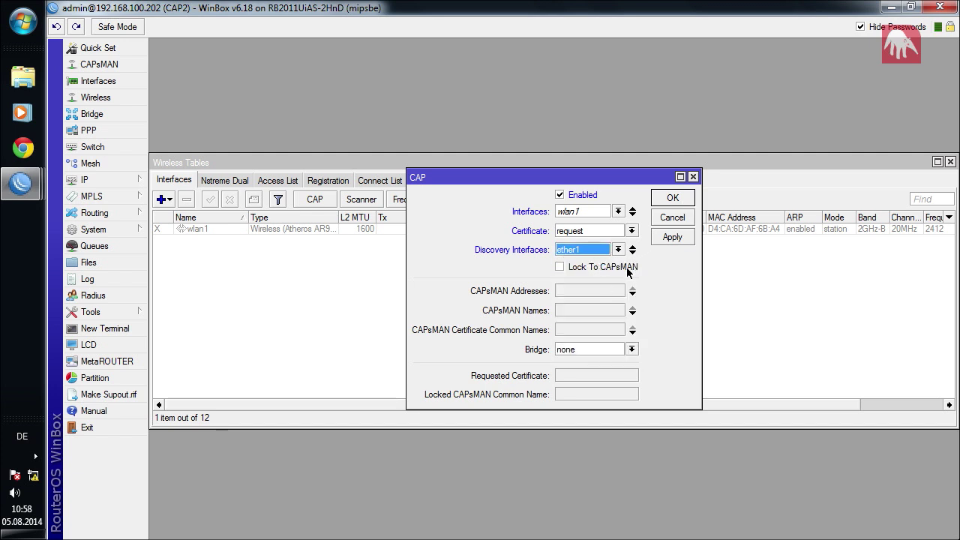
left_click(628, 272)
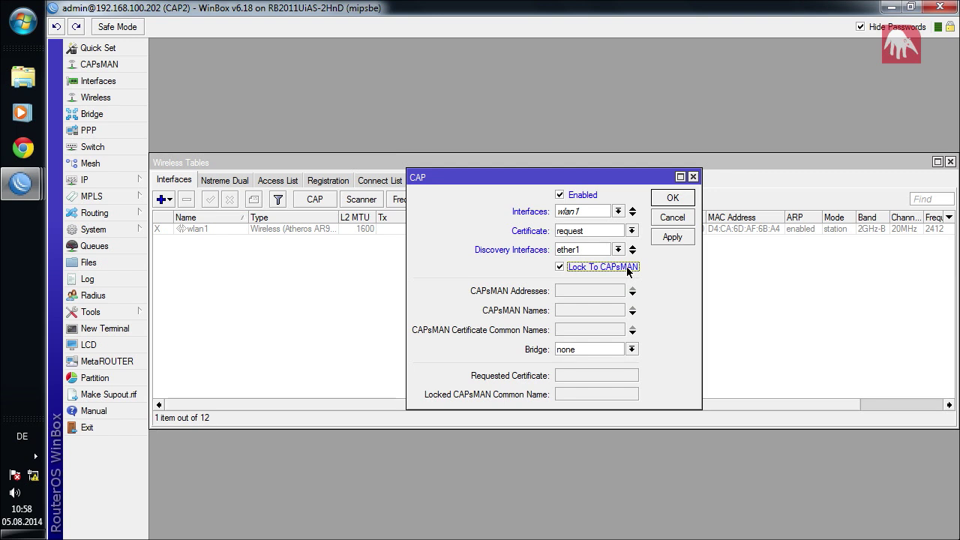
left_click(680, 201)
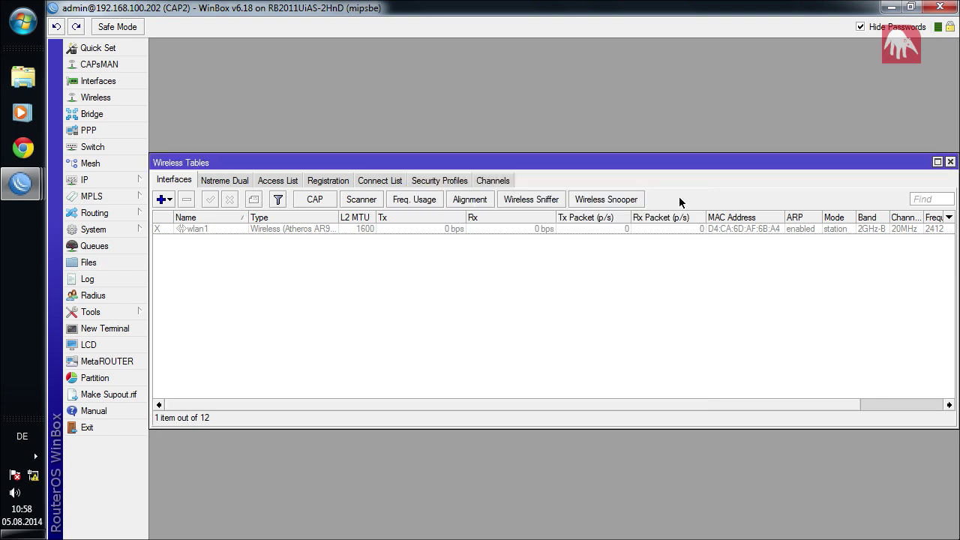
- In the CAP1 session, enable Lock To CAPsMAN in the wireless CAP settings and confirm
mouse_move(37, 182)
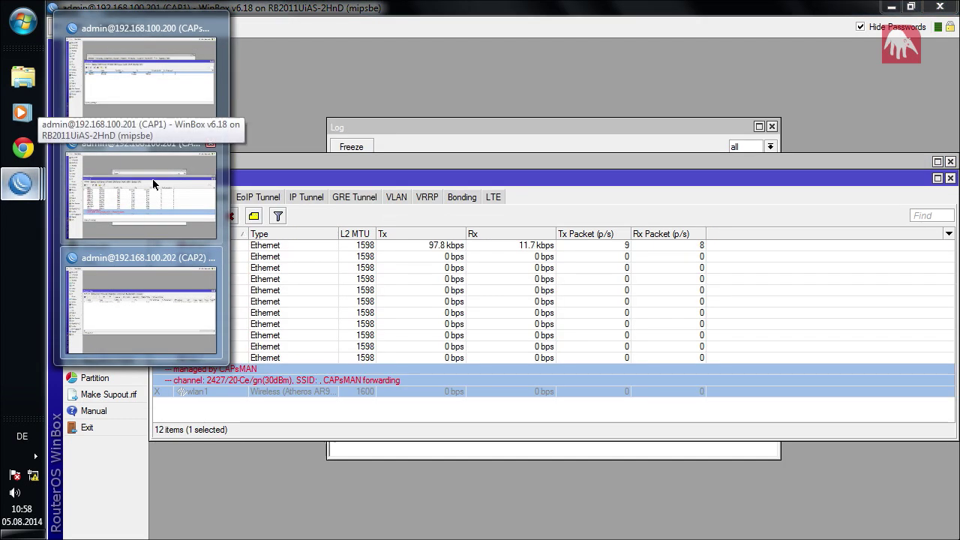
left_click(153, 180)
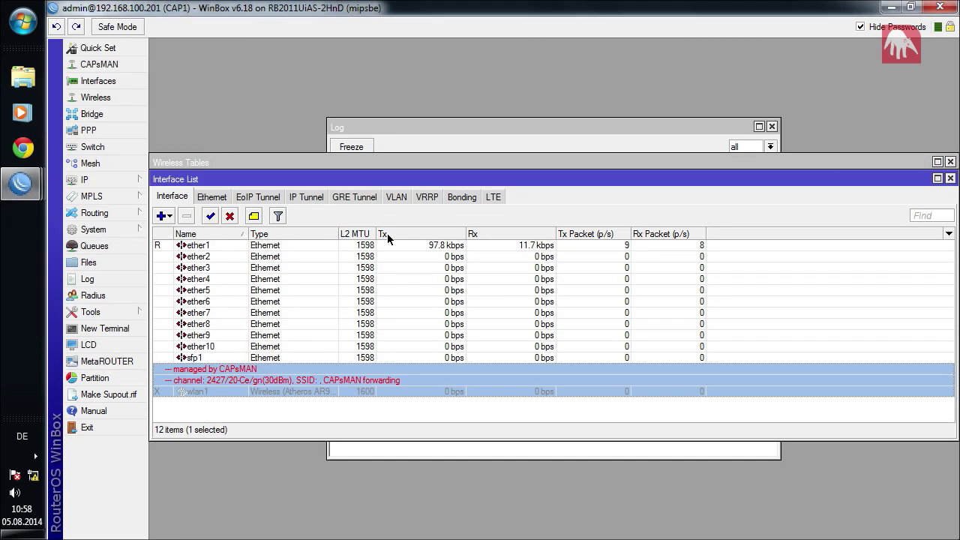
left_click(250, 165)
left_click(319, 200)
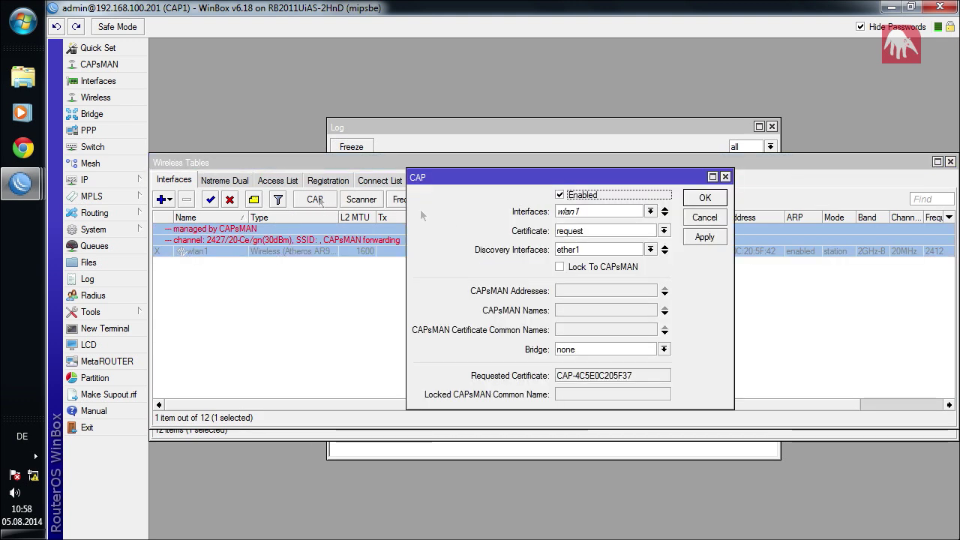
left_click(622, 268)
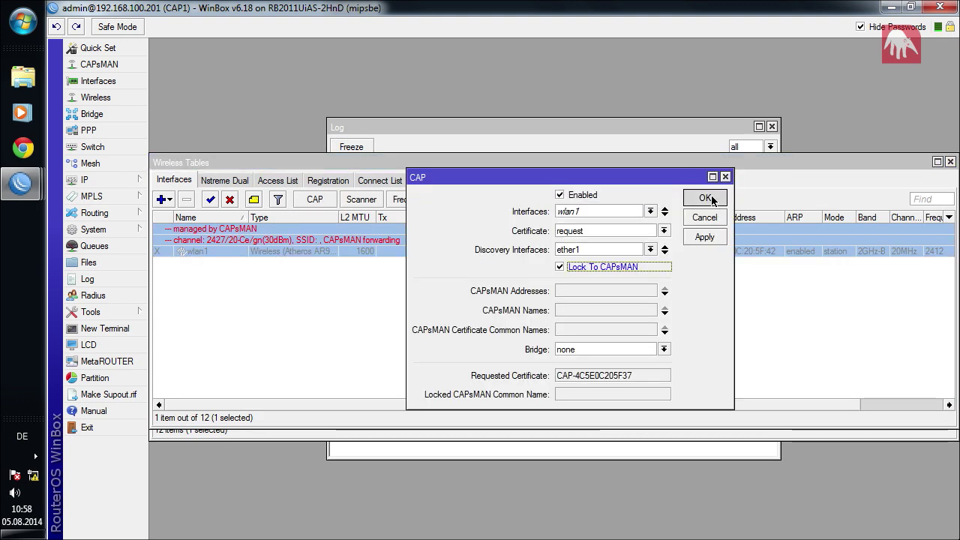
left_click(706, 198)
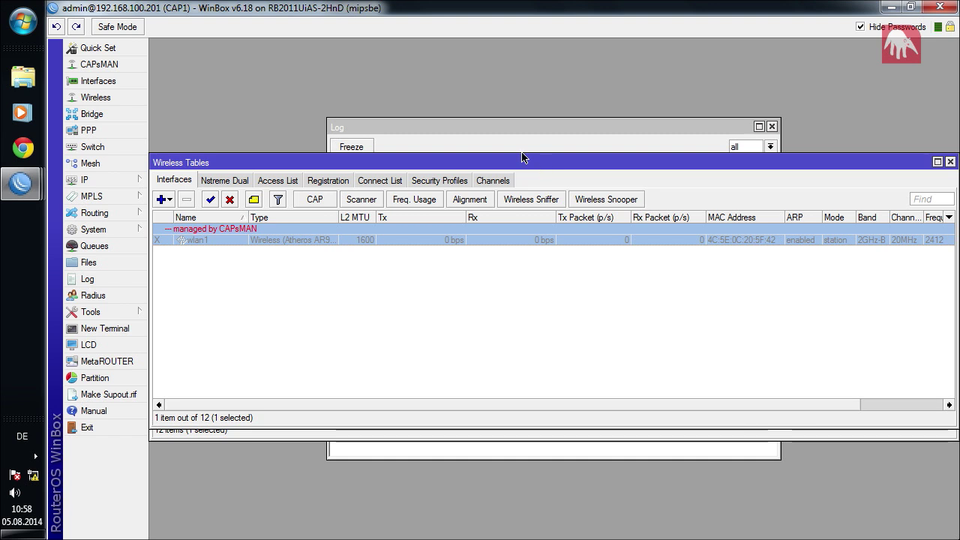
- Check the wlan1 status in the CAP2 session, then the CAP interfaces in the CAPsMAN session's interface list
mouse_move(20, 184)
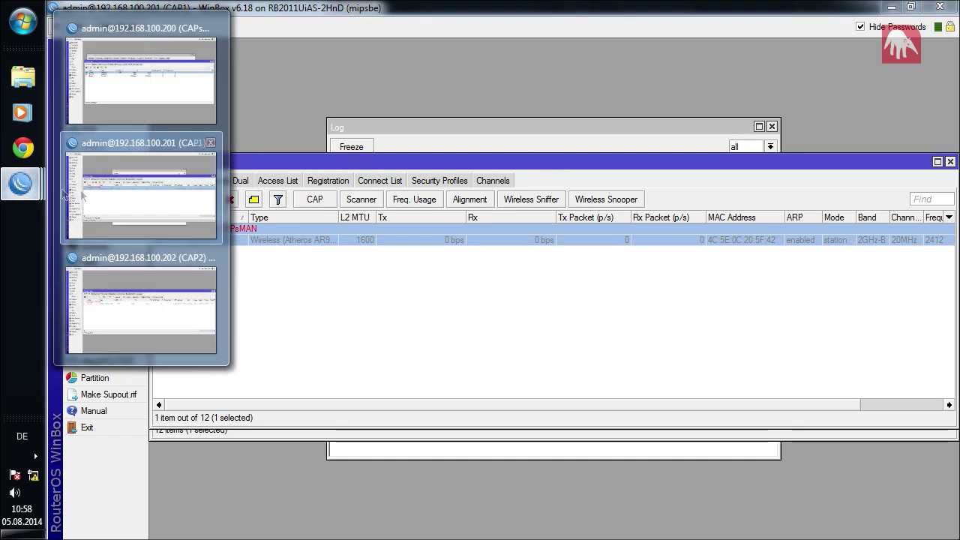
left_click(114, 284)
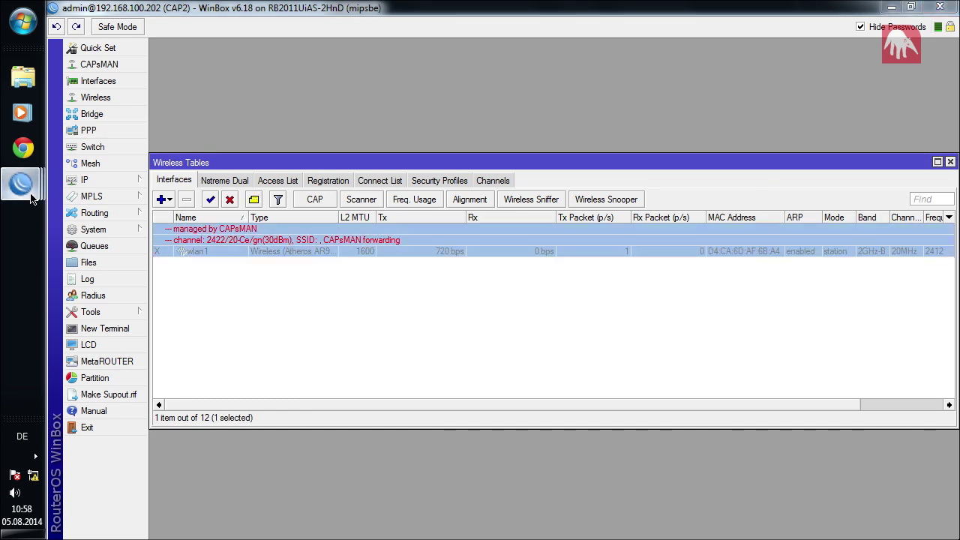
mouse_move(21, 184)
left_click(139, 82)
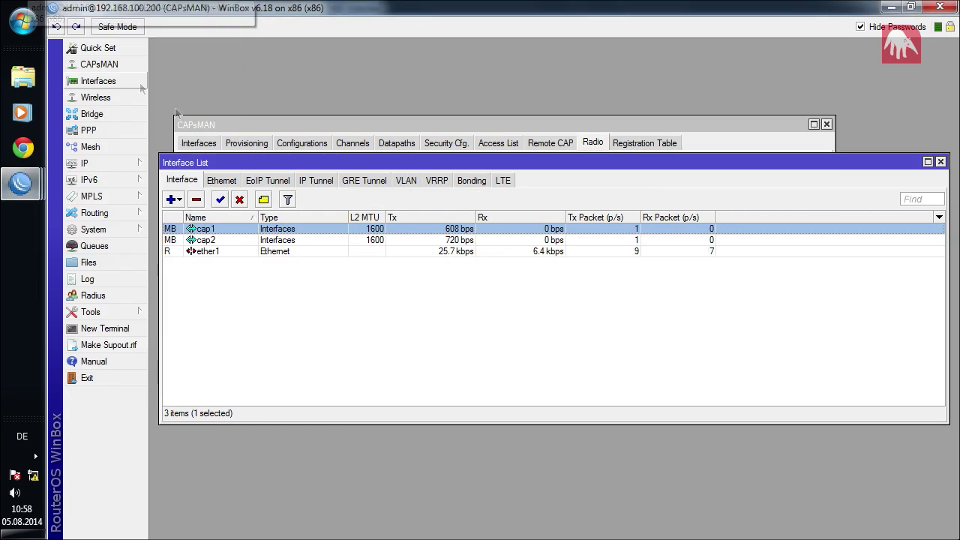